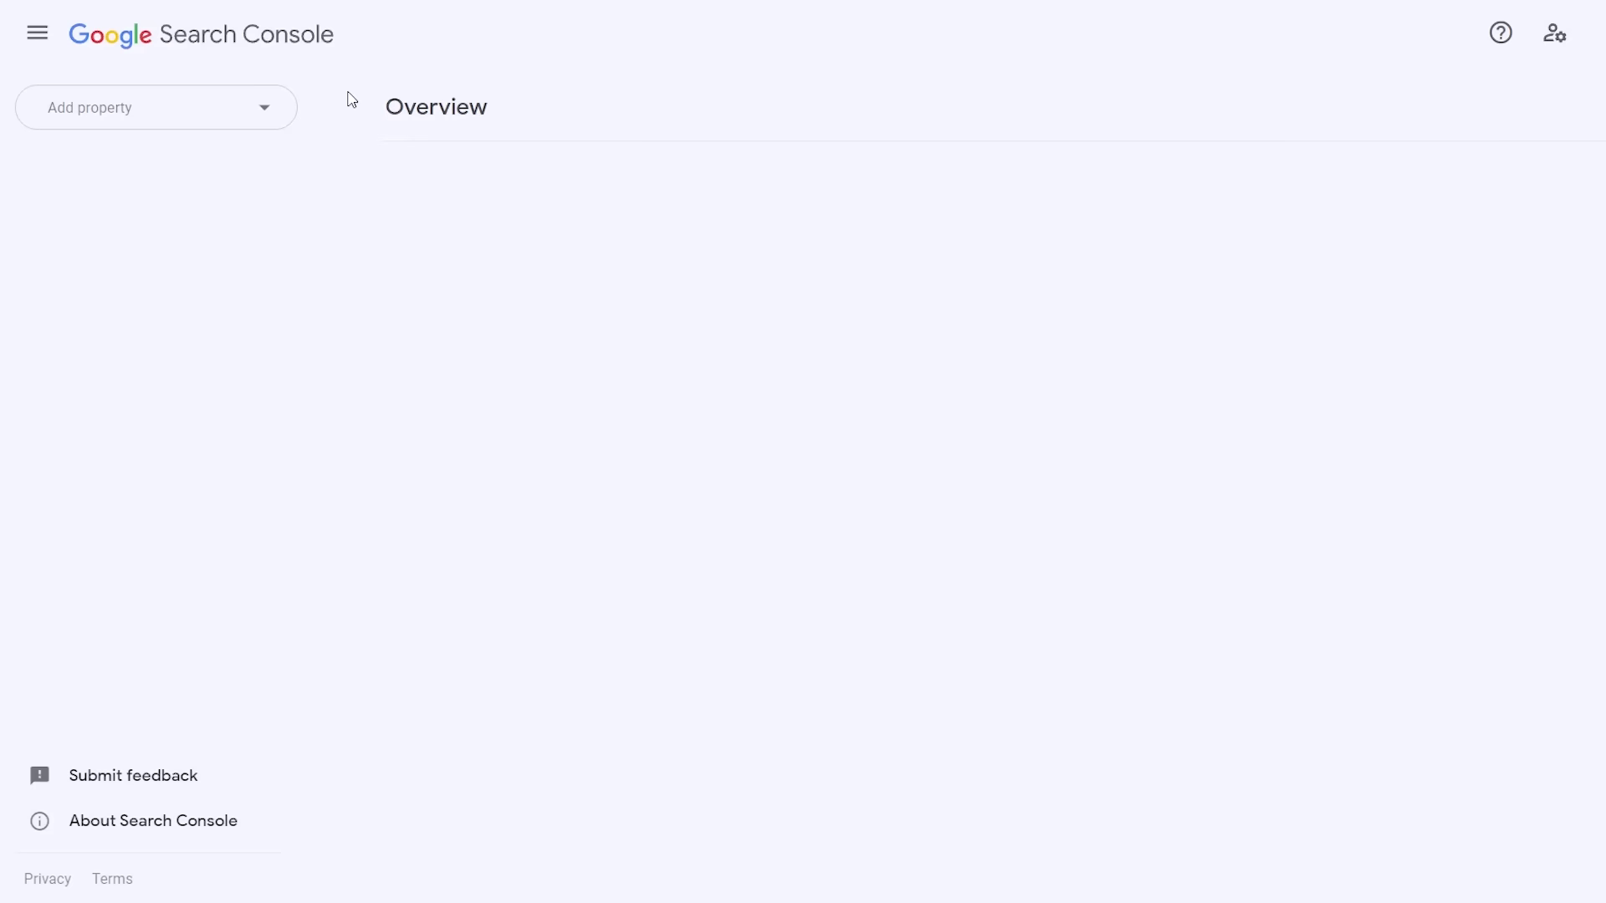
Step: Start adding a property from the property dropdown, then look over the Performance report
click(251, 114)
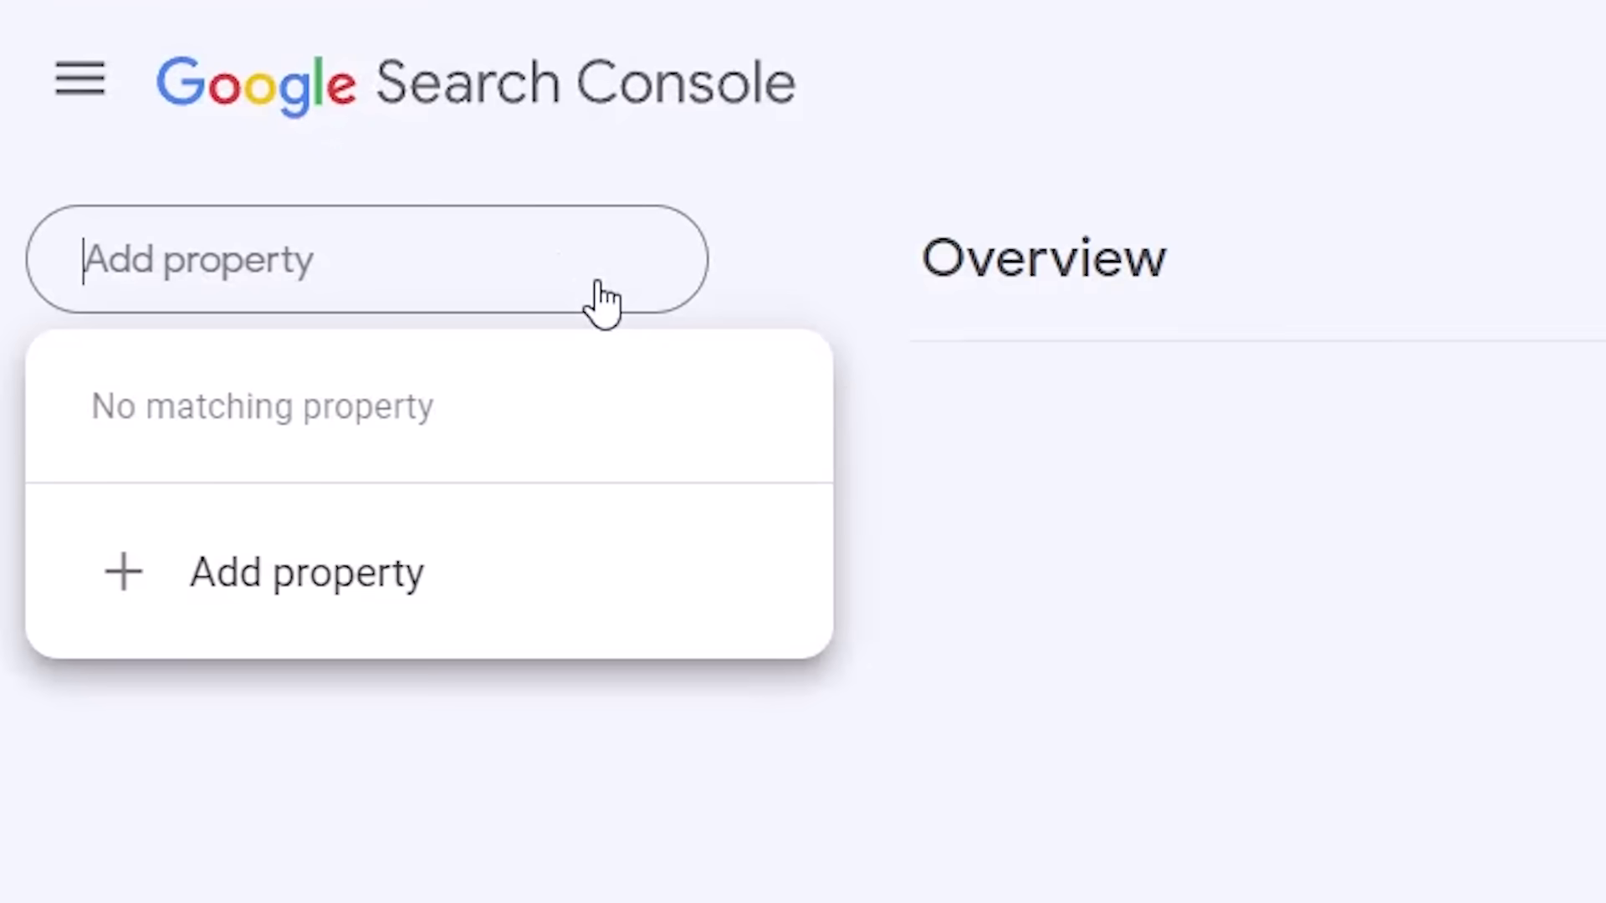
click(320, 623)
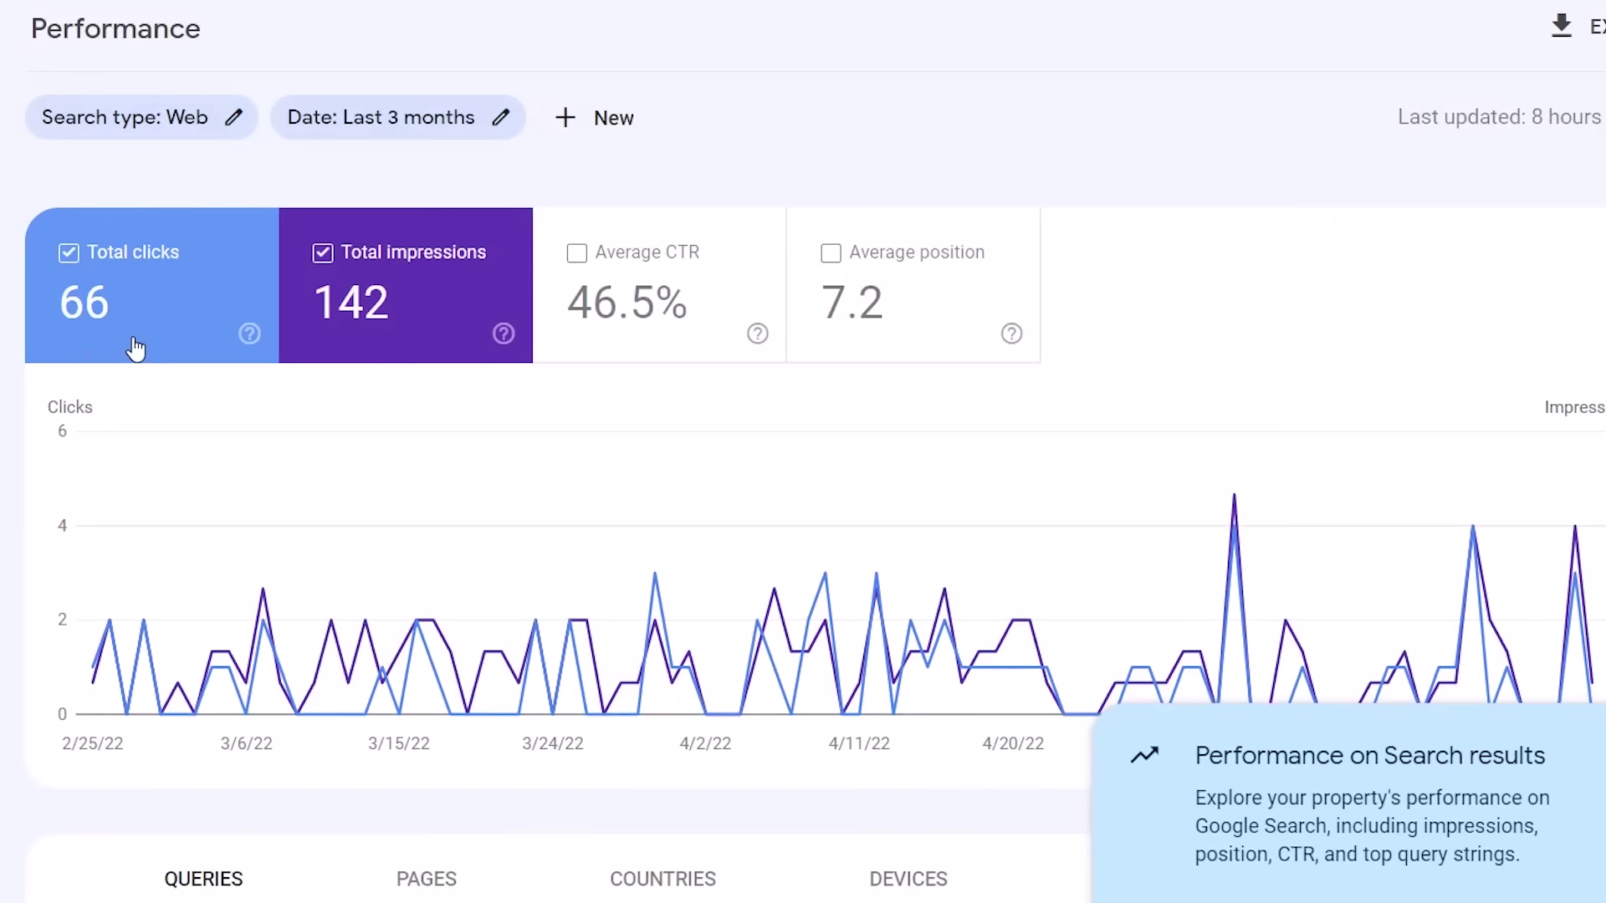
scroll(142, 343, down, 3)
scroll(143, 340, up, 3)
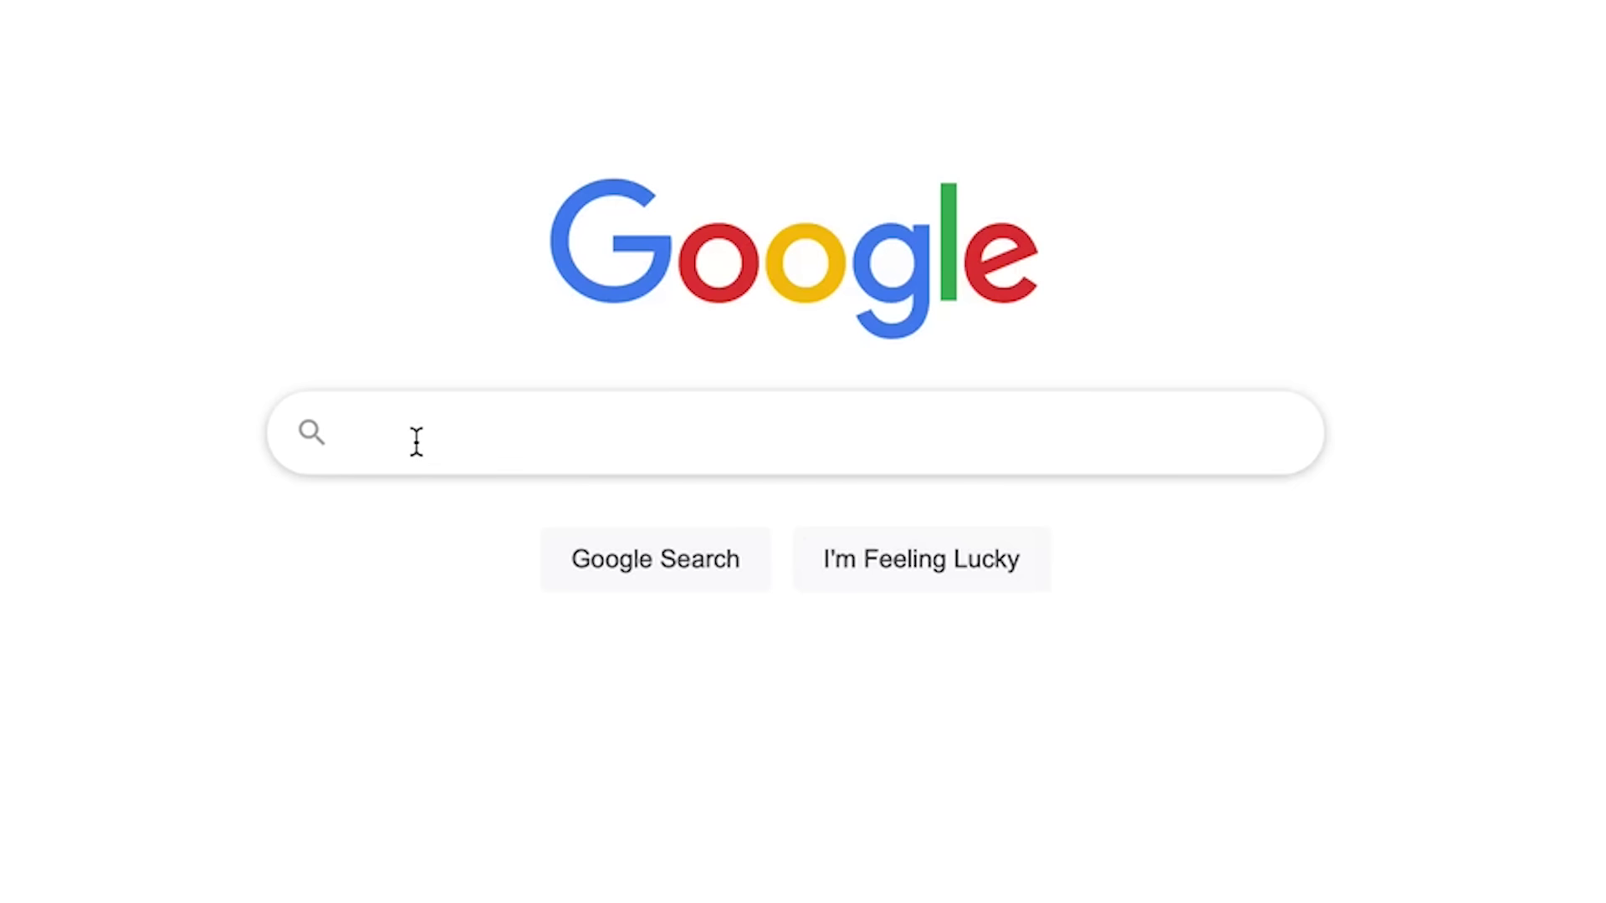
Step: Search Google for 'google search console'
text(google search console)
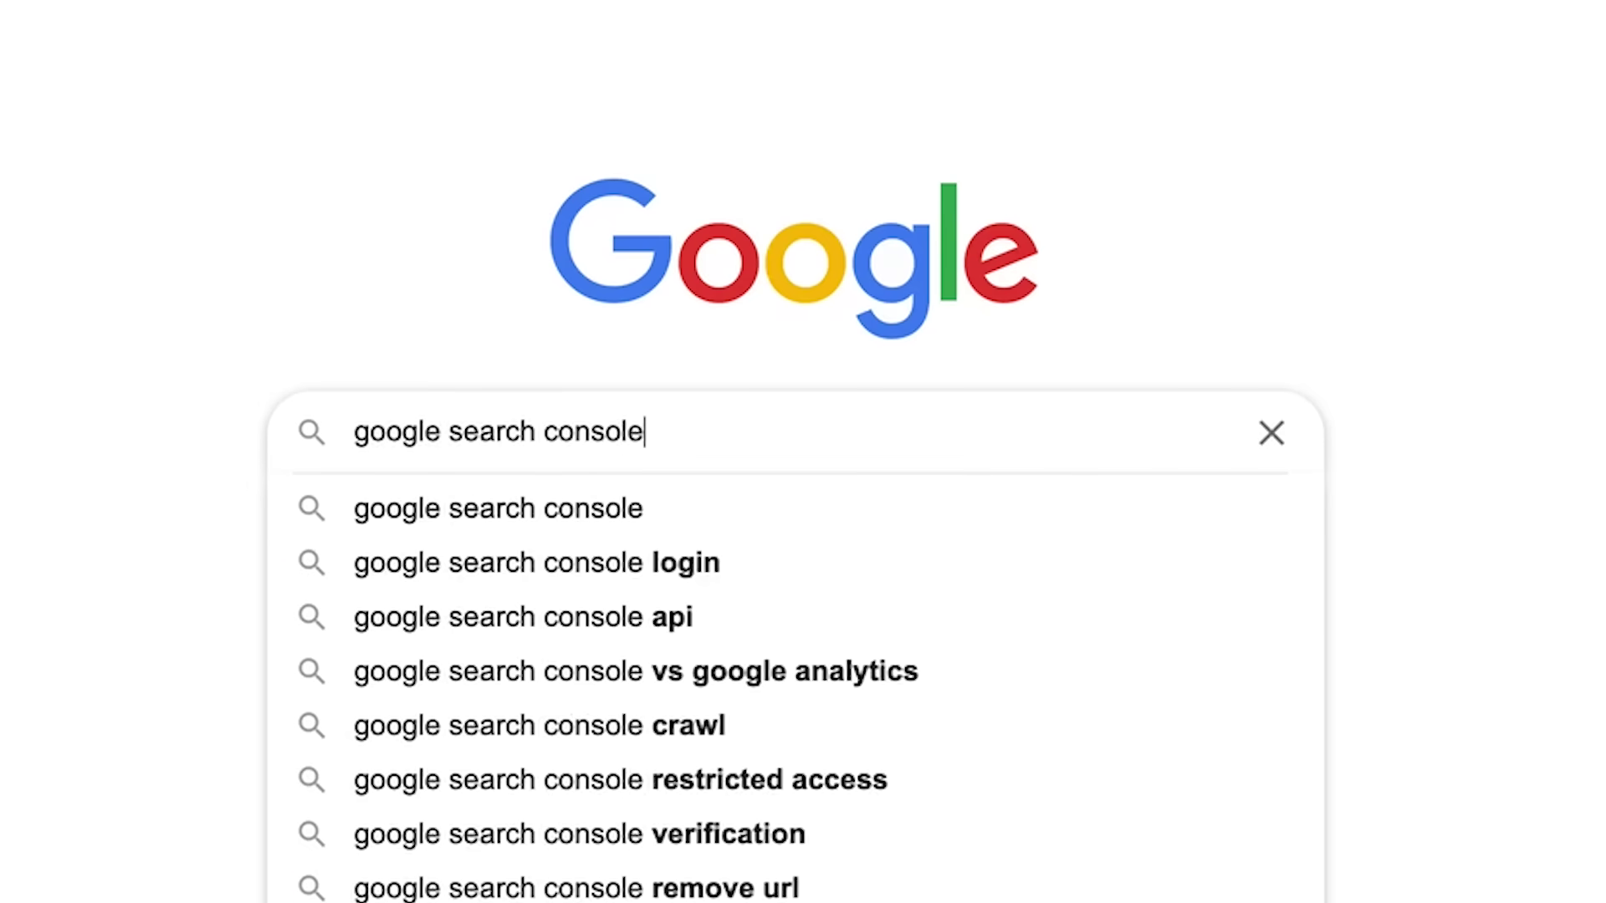
key(Return)
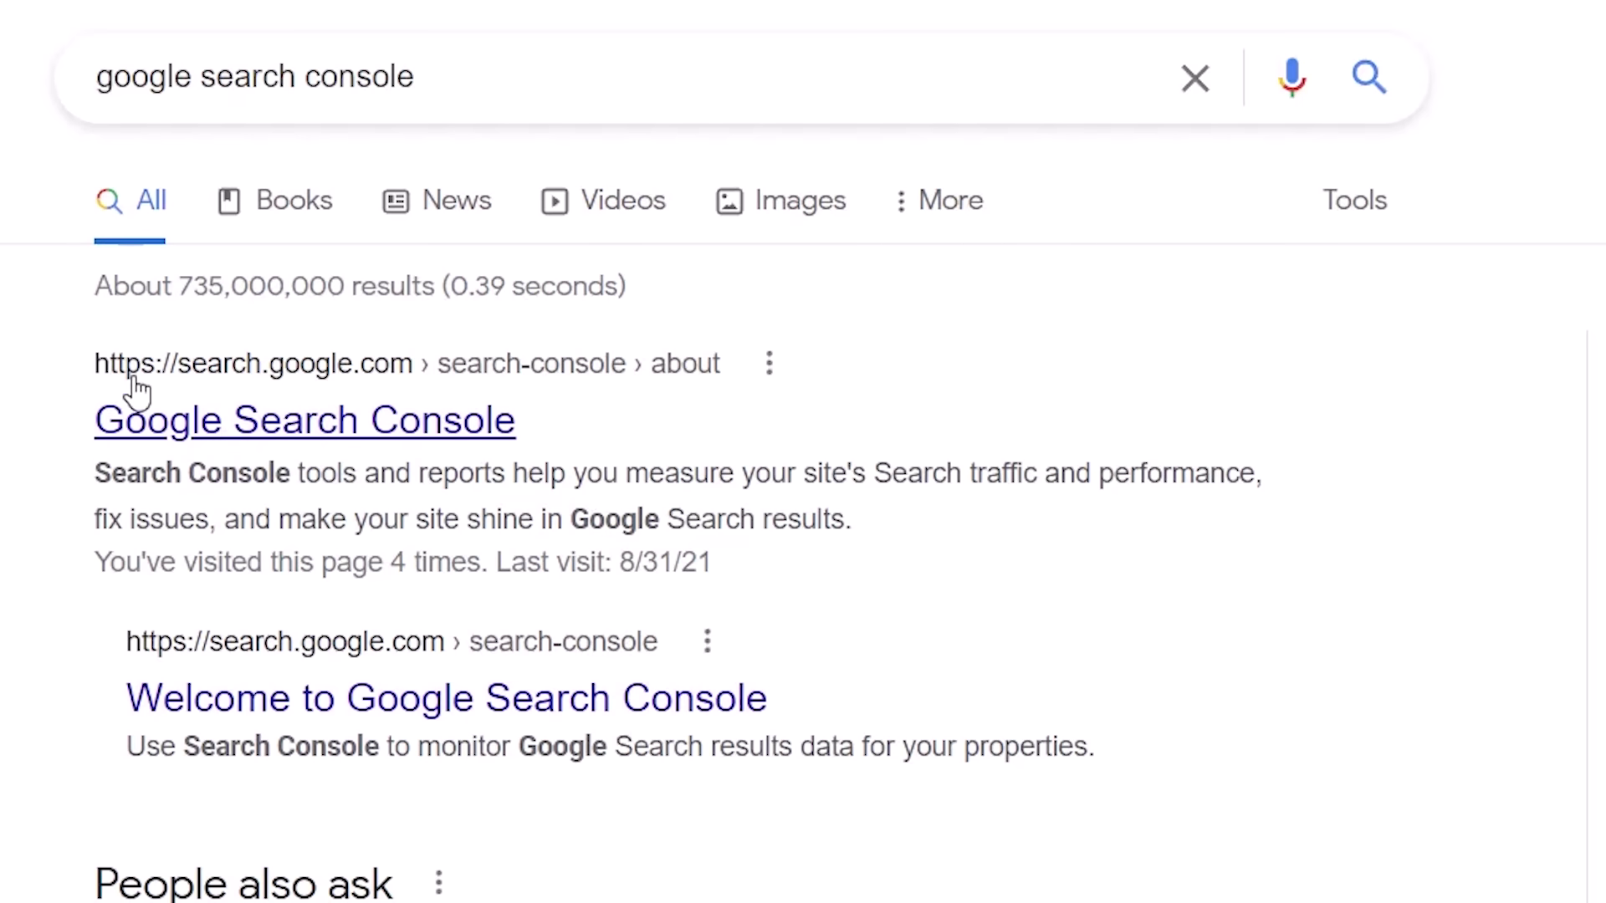
click(458, 418)
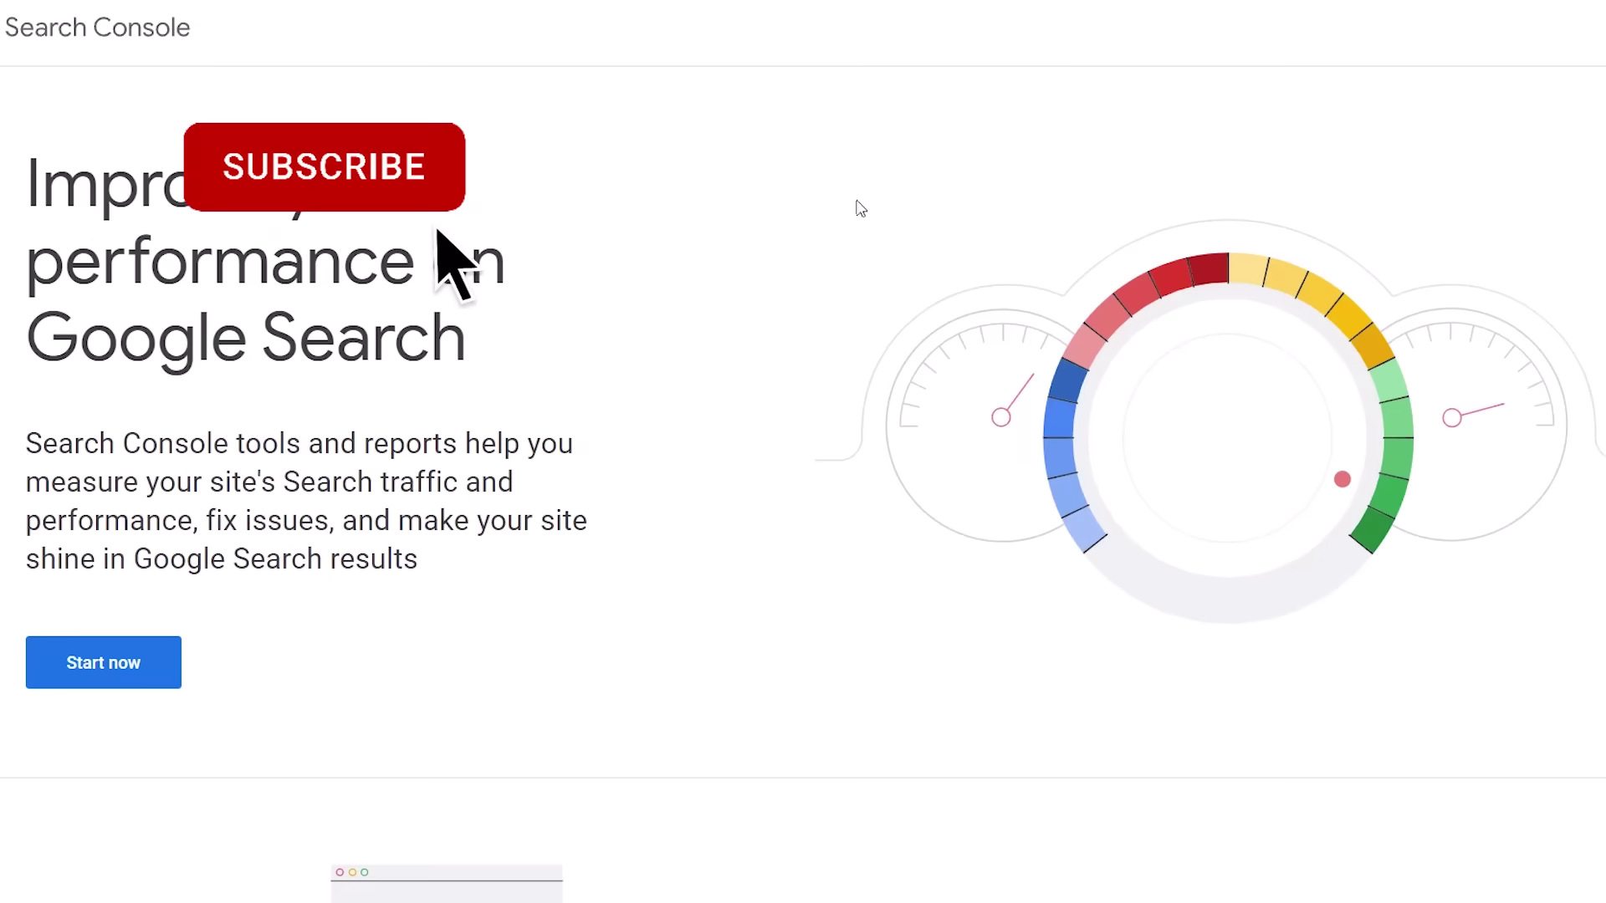
scroll(889, 279, down, 5)
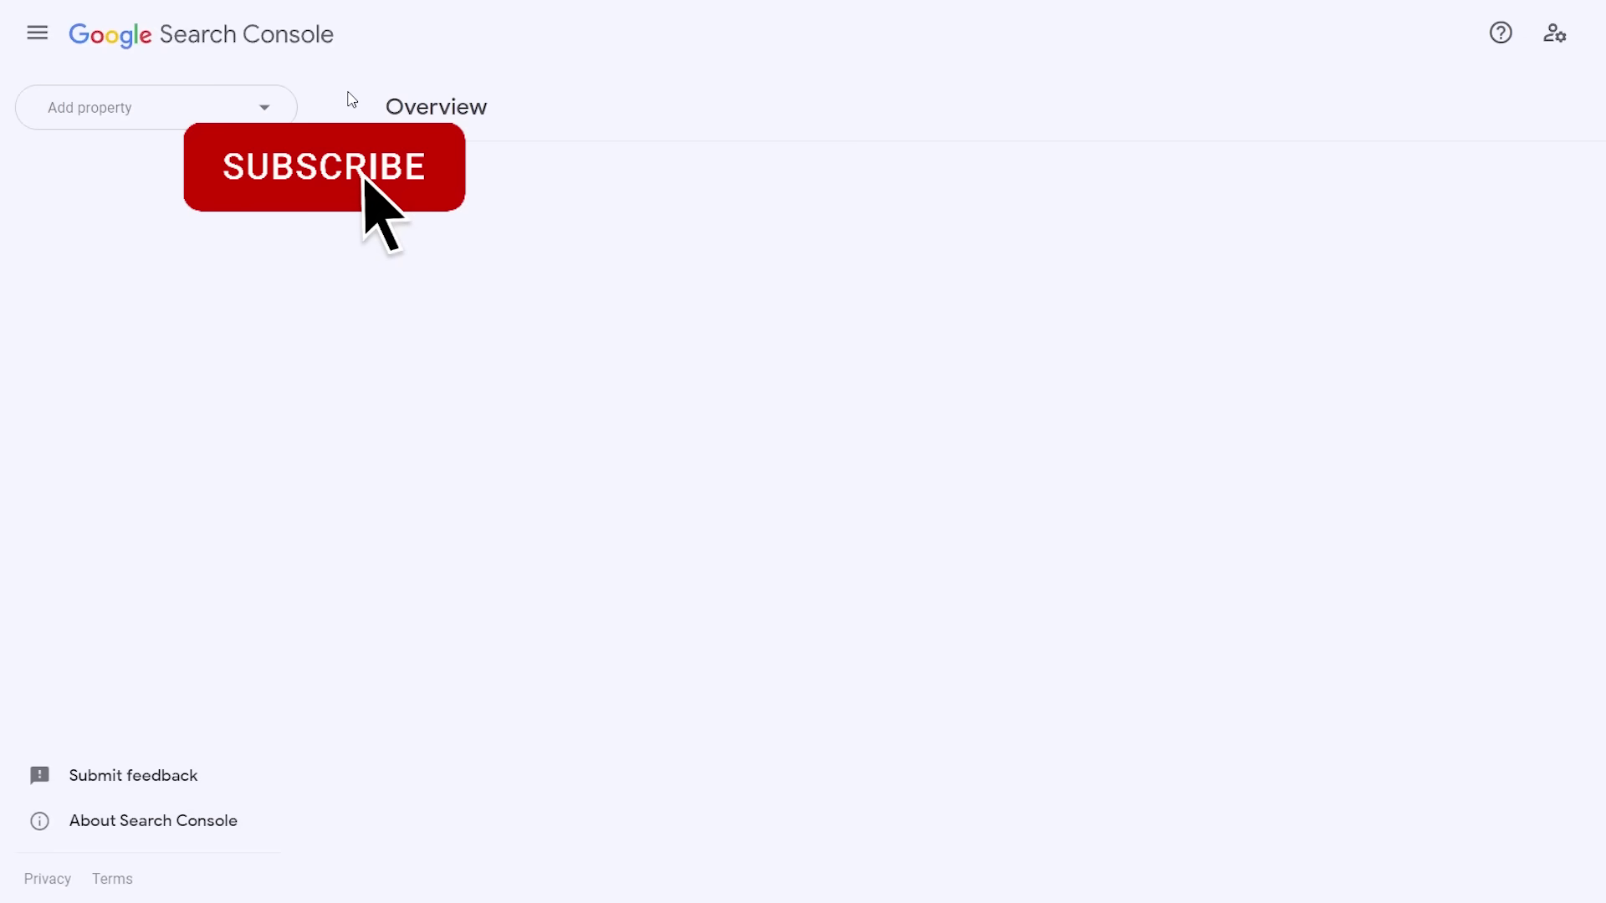
click(253, 115)
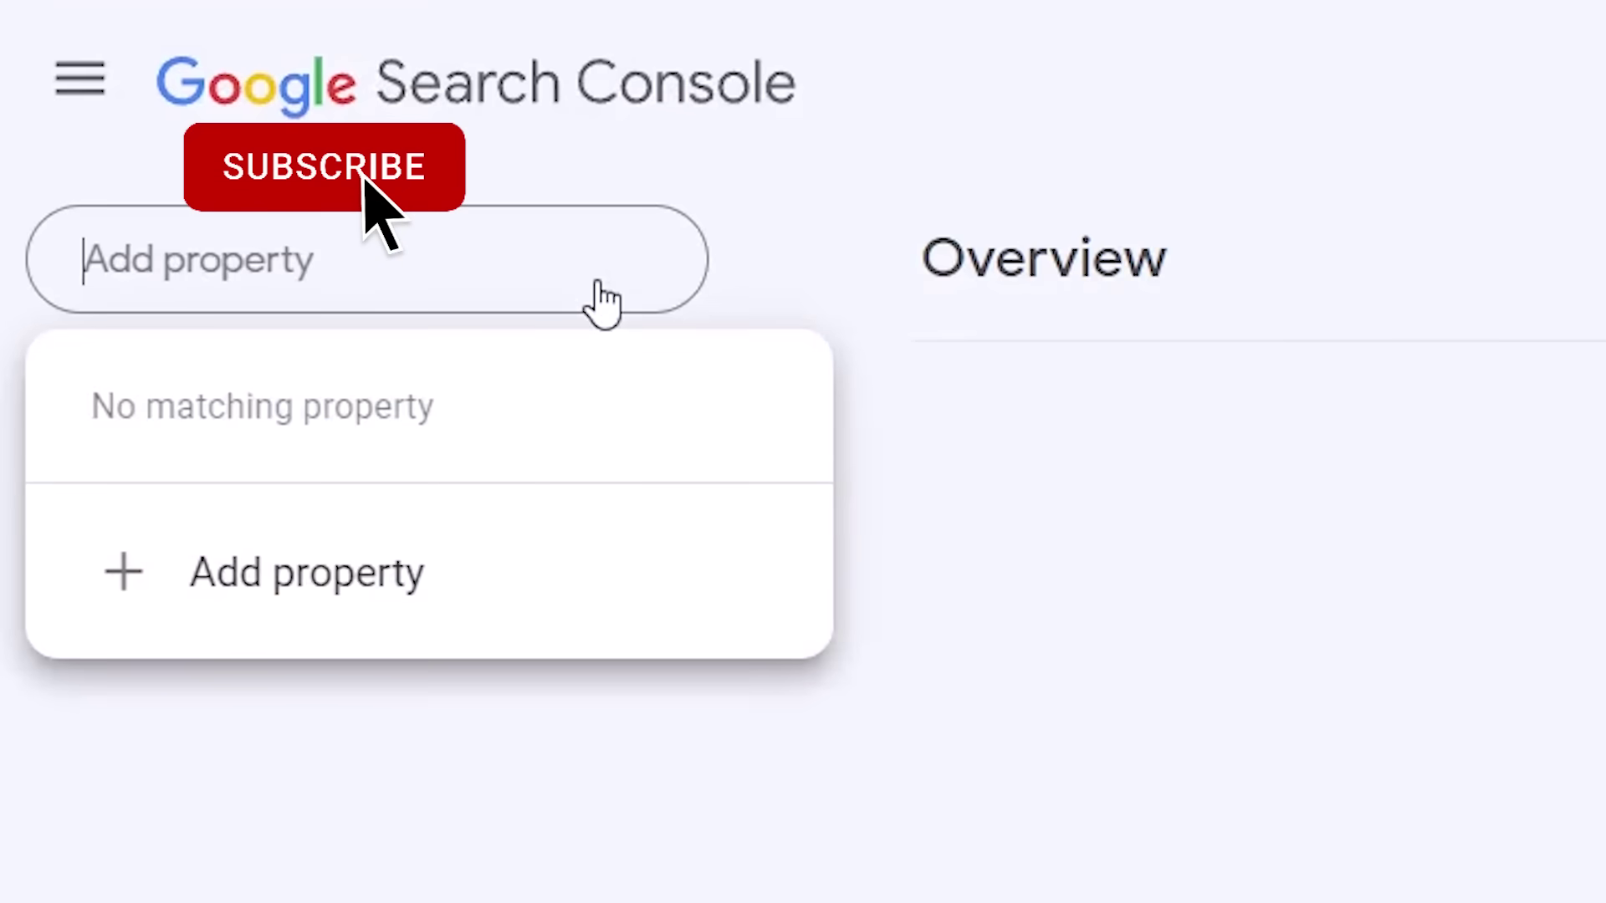
click(318, 625)
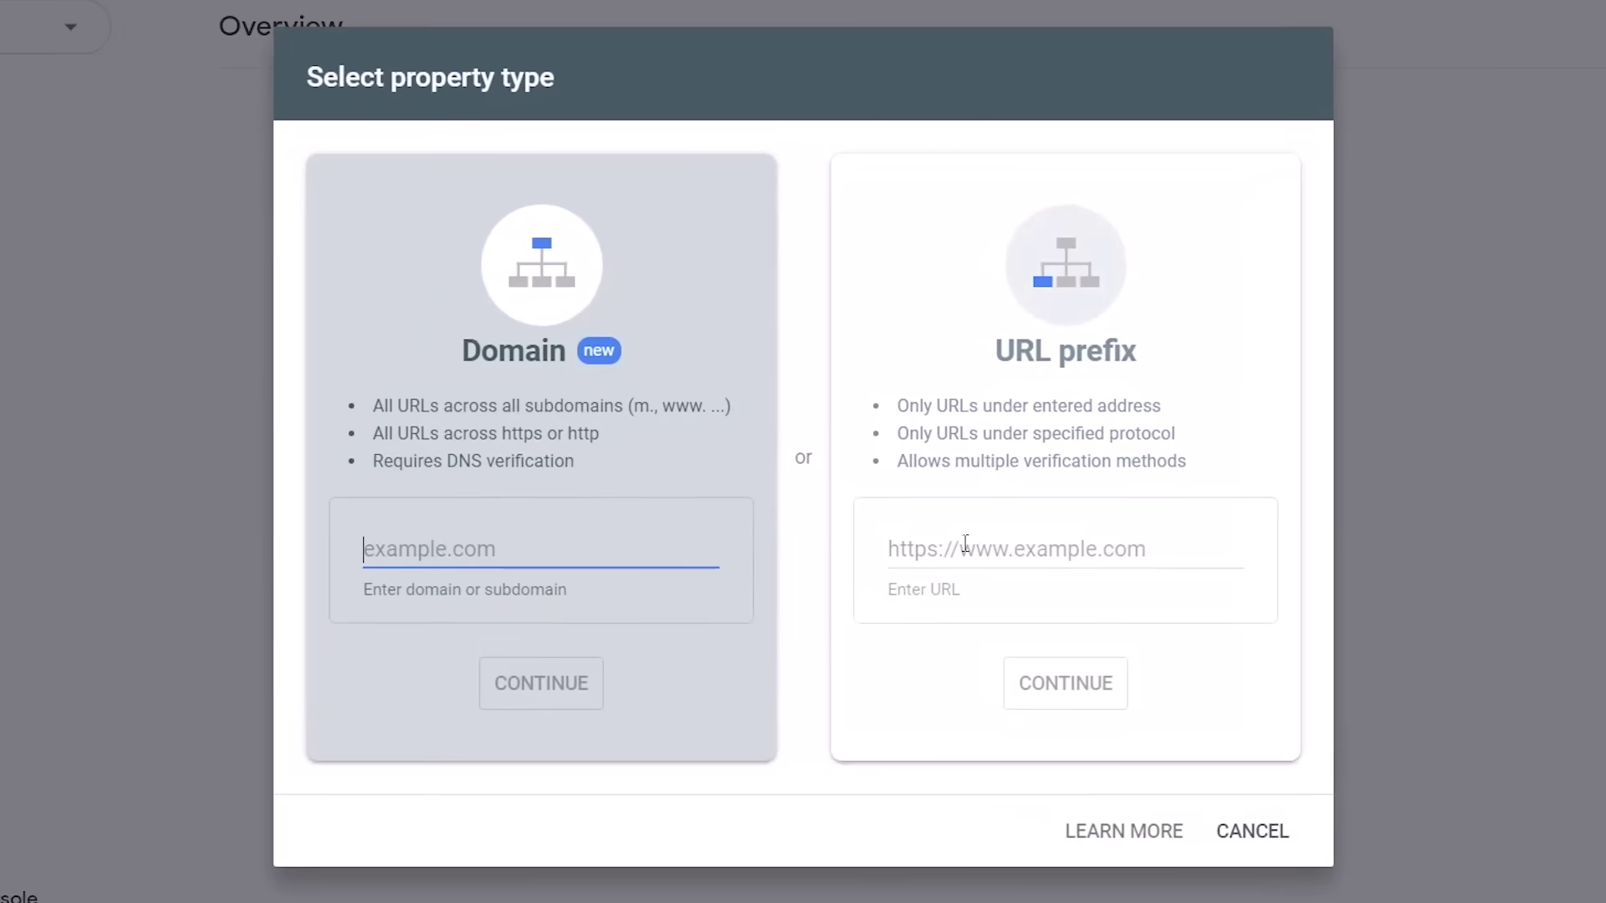
click(961, 549)
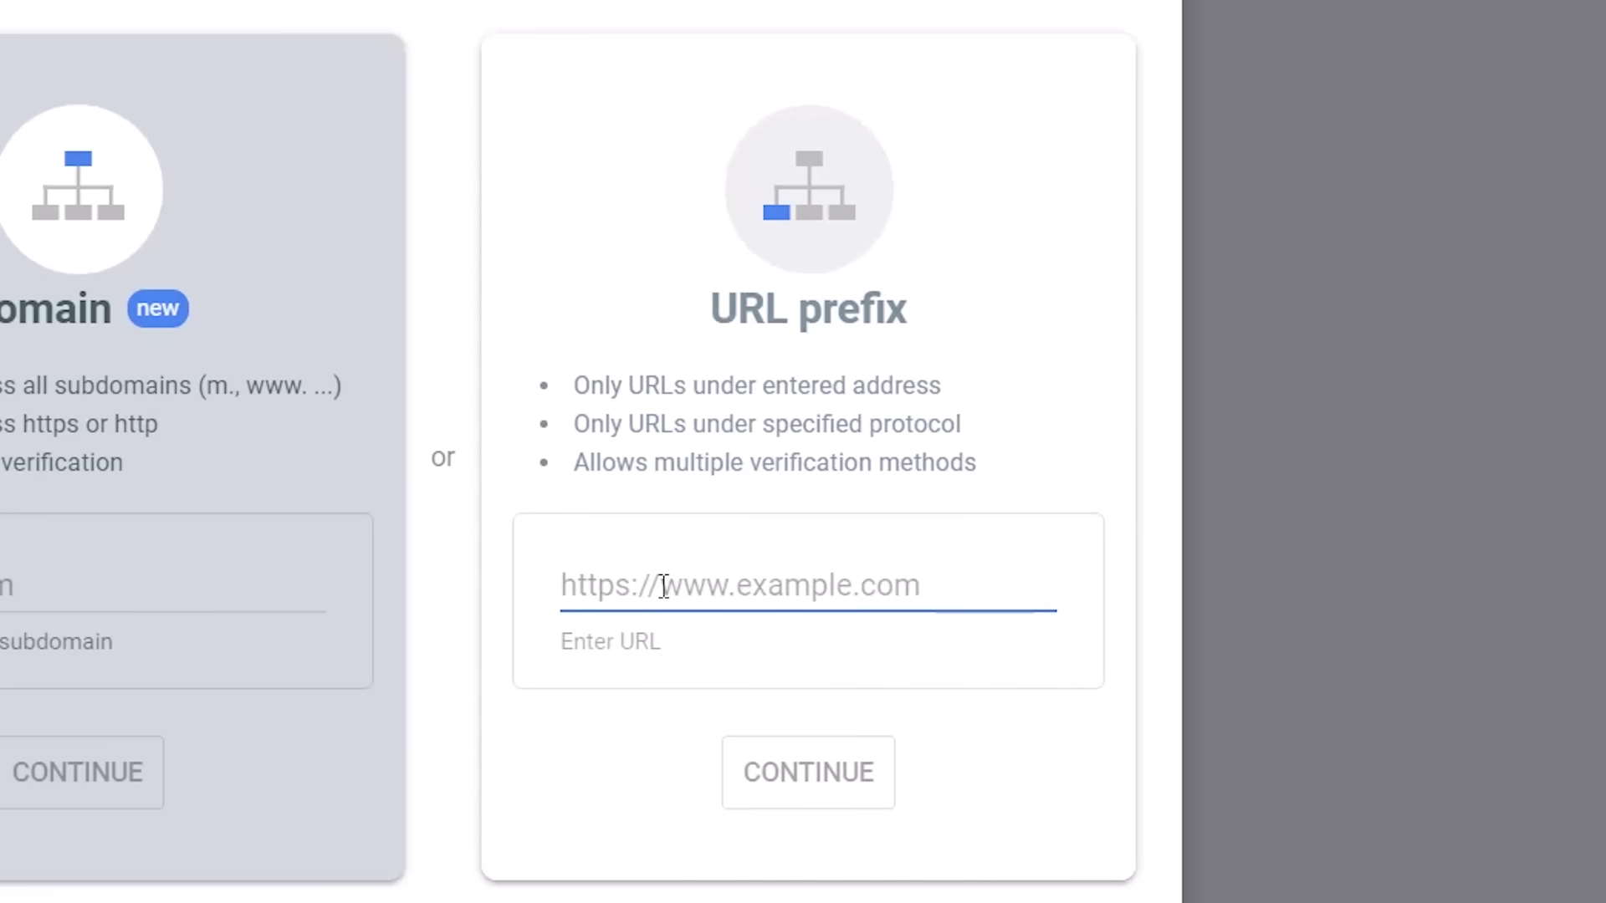
text(https://)
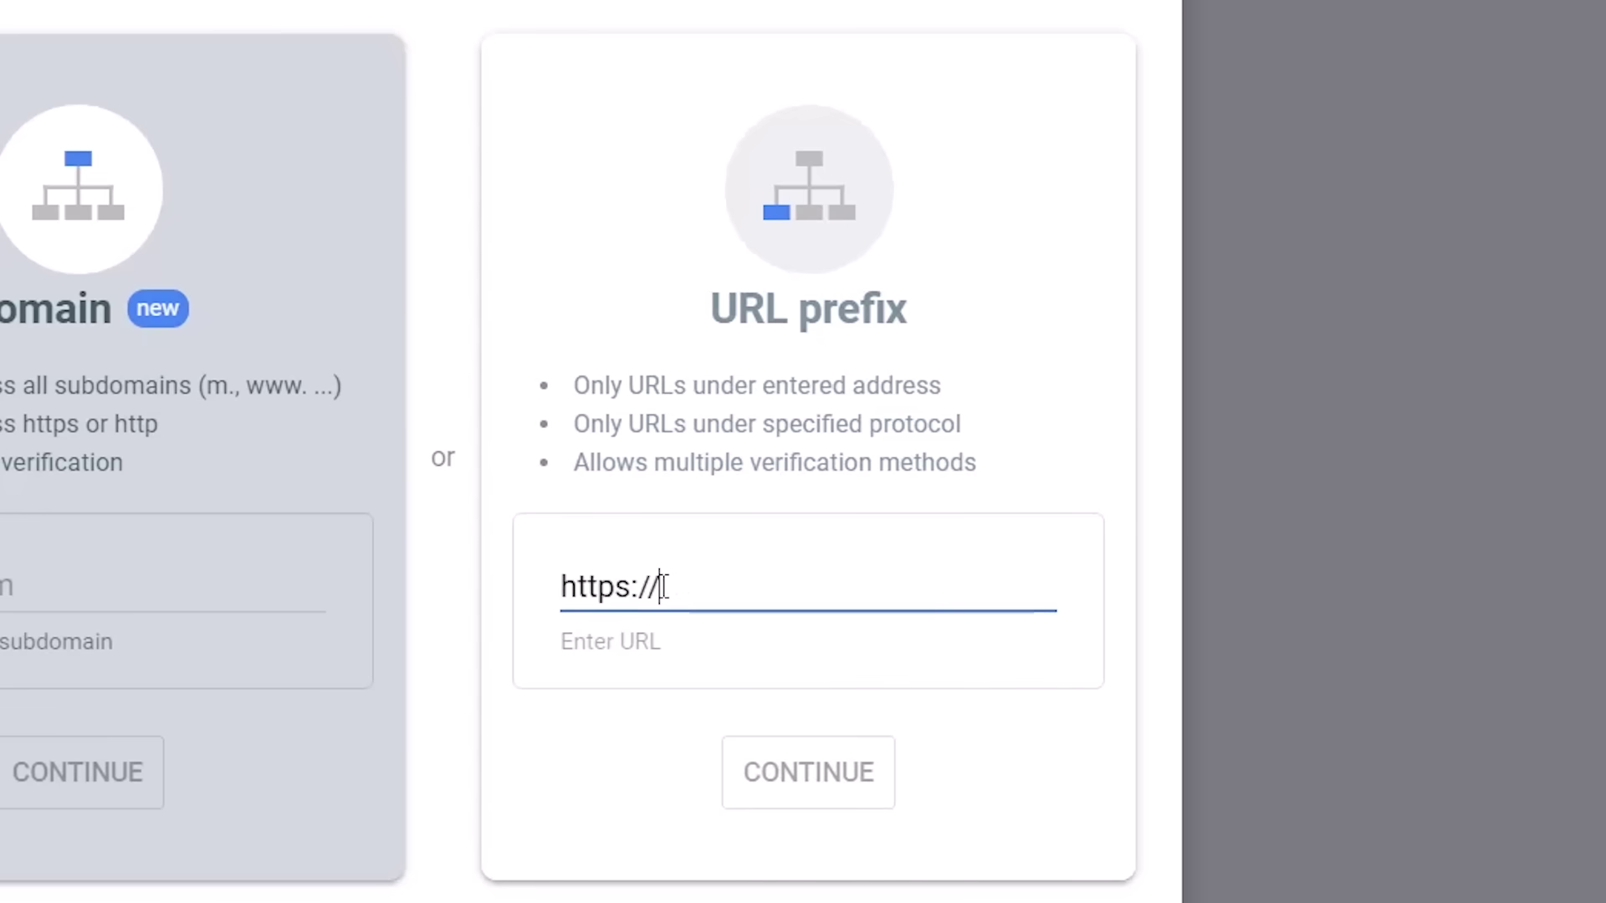
text(startawpsite.com)
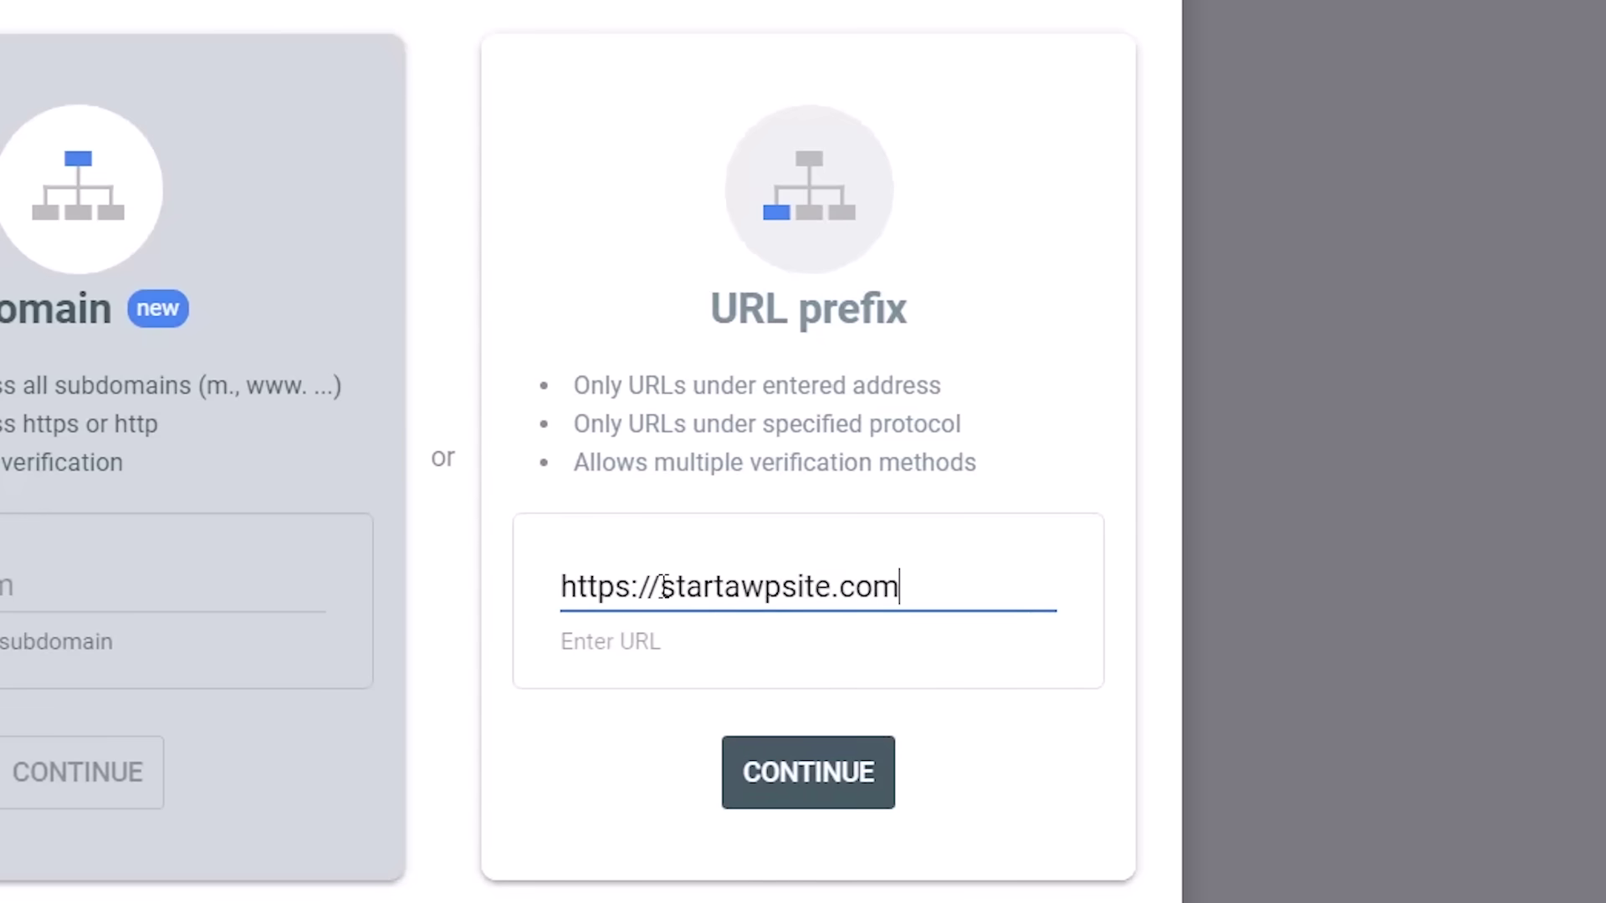
click(815, 769)
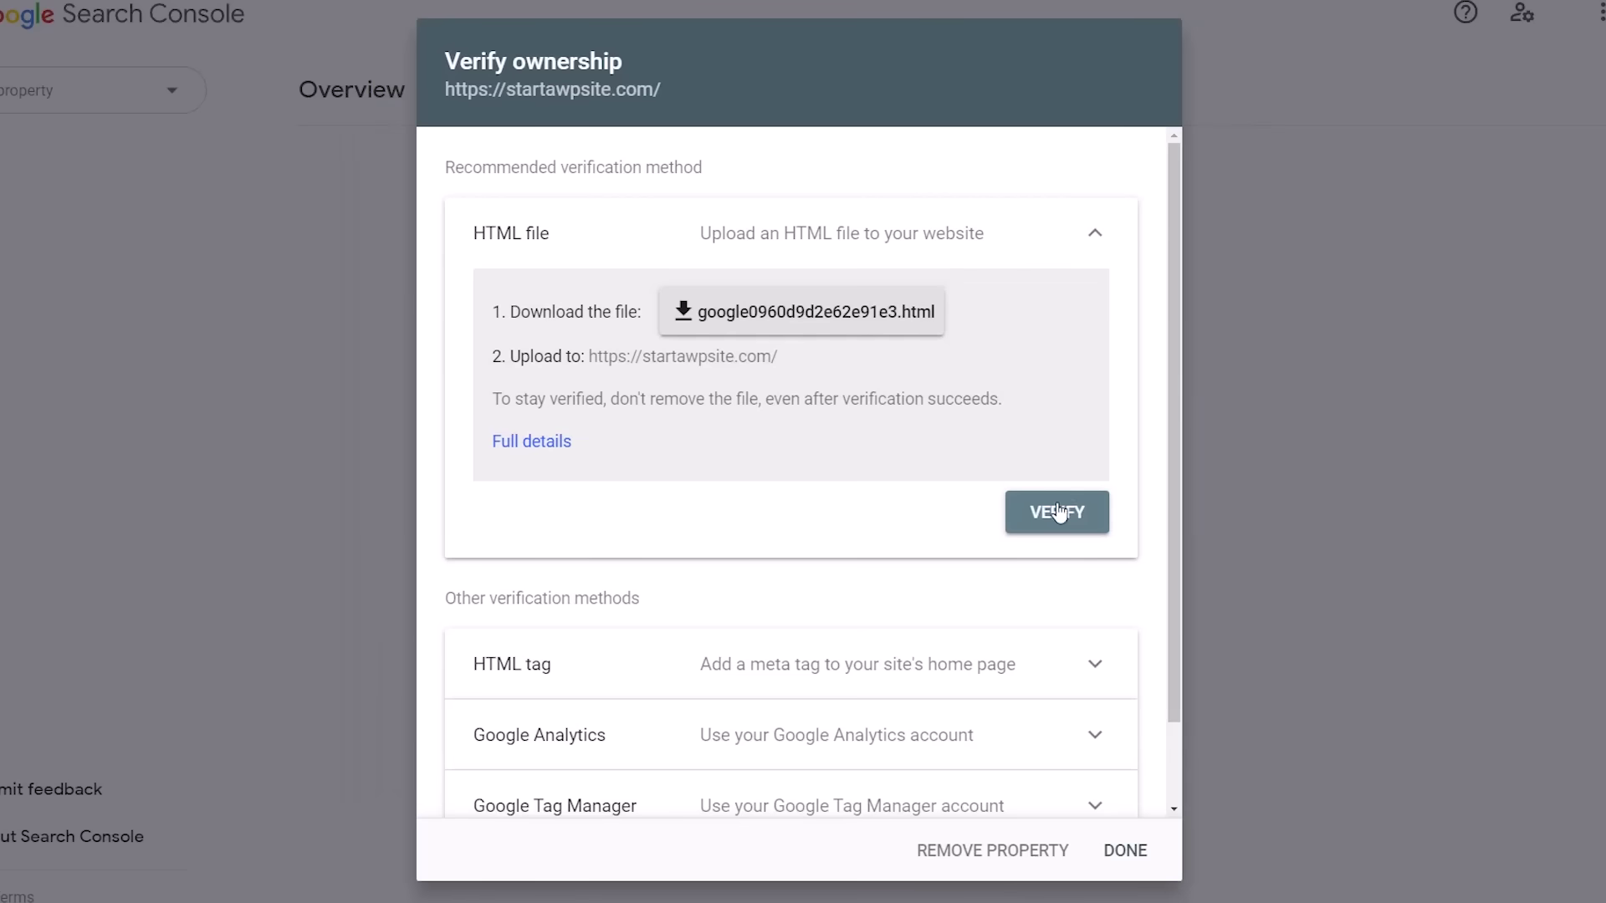
Step: Expand the HTML tag method in the Verify ownership dialog to reveal the meta tag
scroll(912, 585, down, 2)
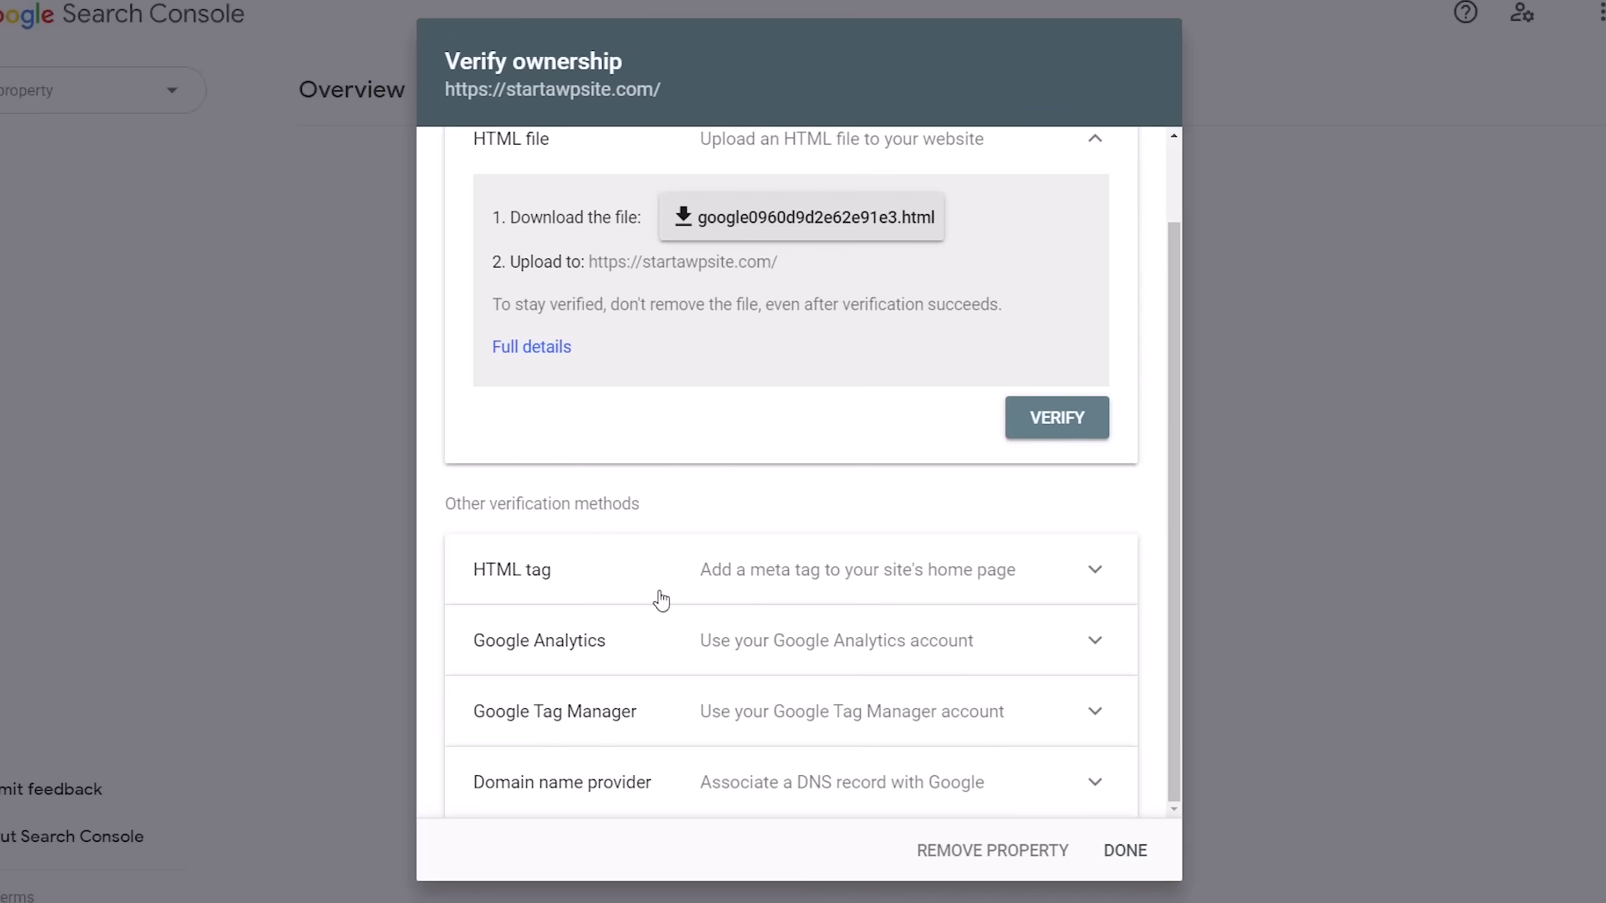
click(1094, 571)
scroll(1097, 585, down, 1)
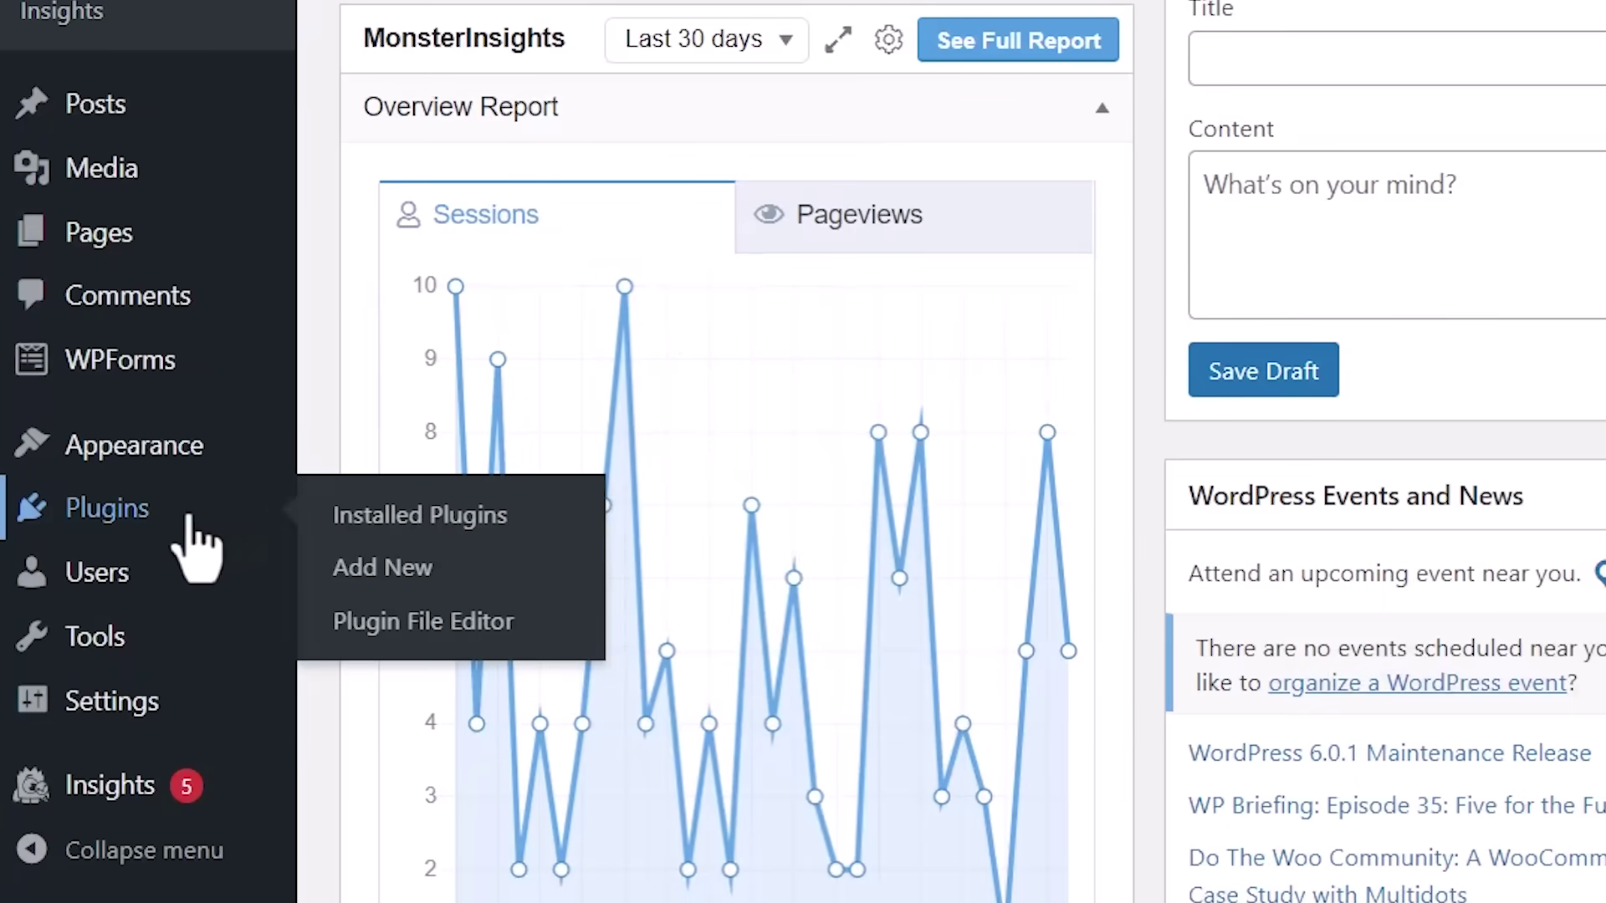
Step: Search the WordPress plugin directory for 'aioseo' and install All in One SEO
click(376, 570)
click(1296, 111)
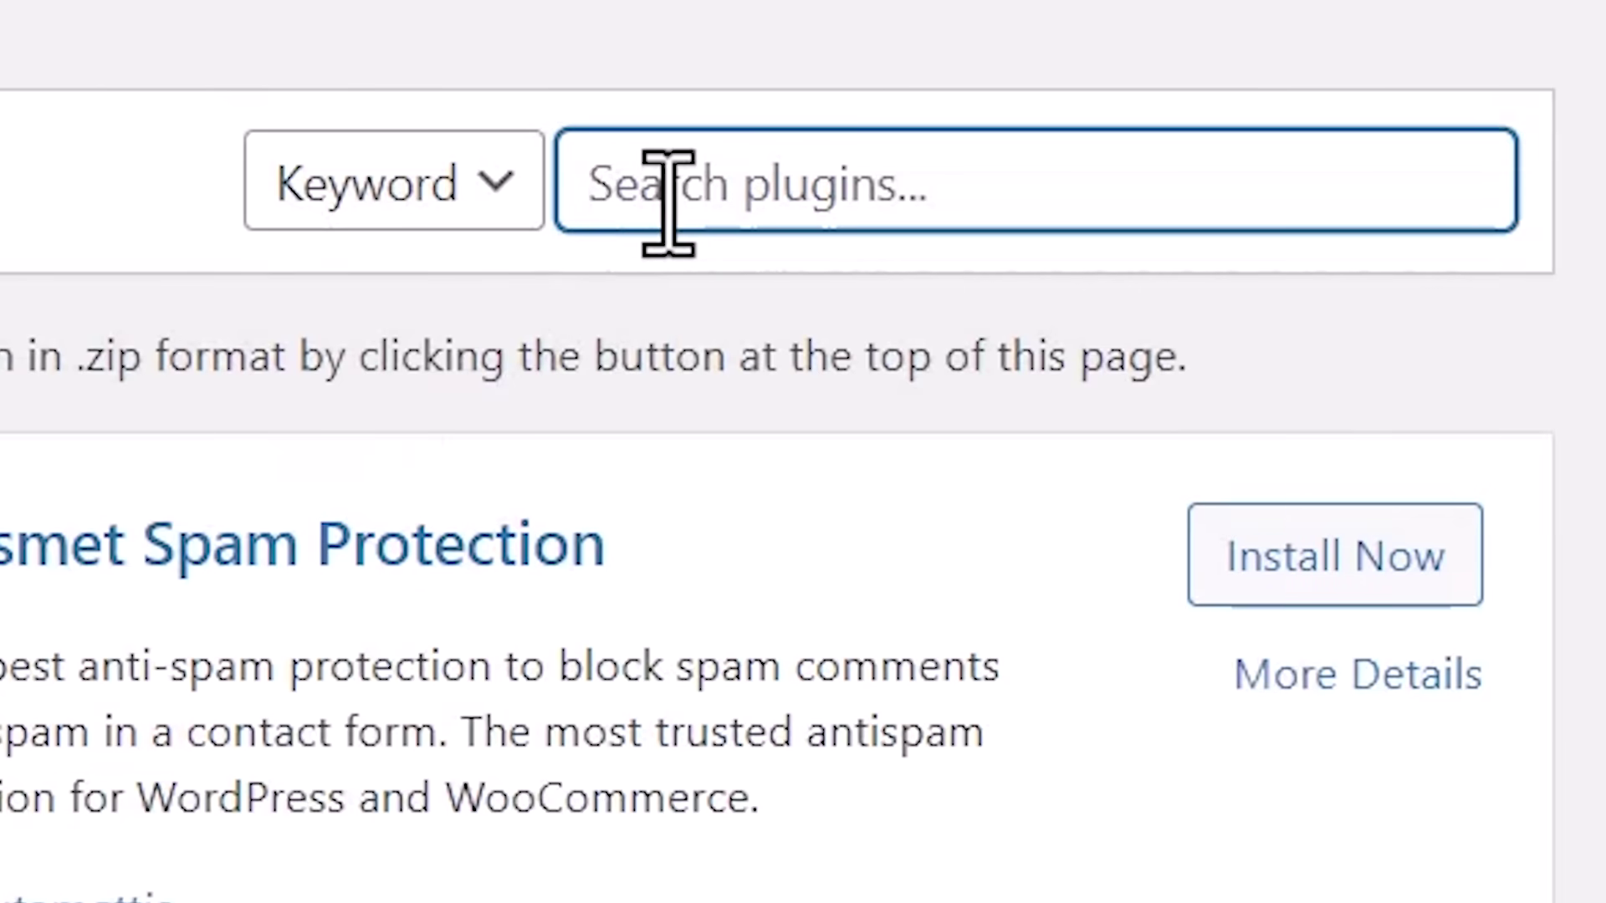
text(aioseo)
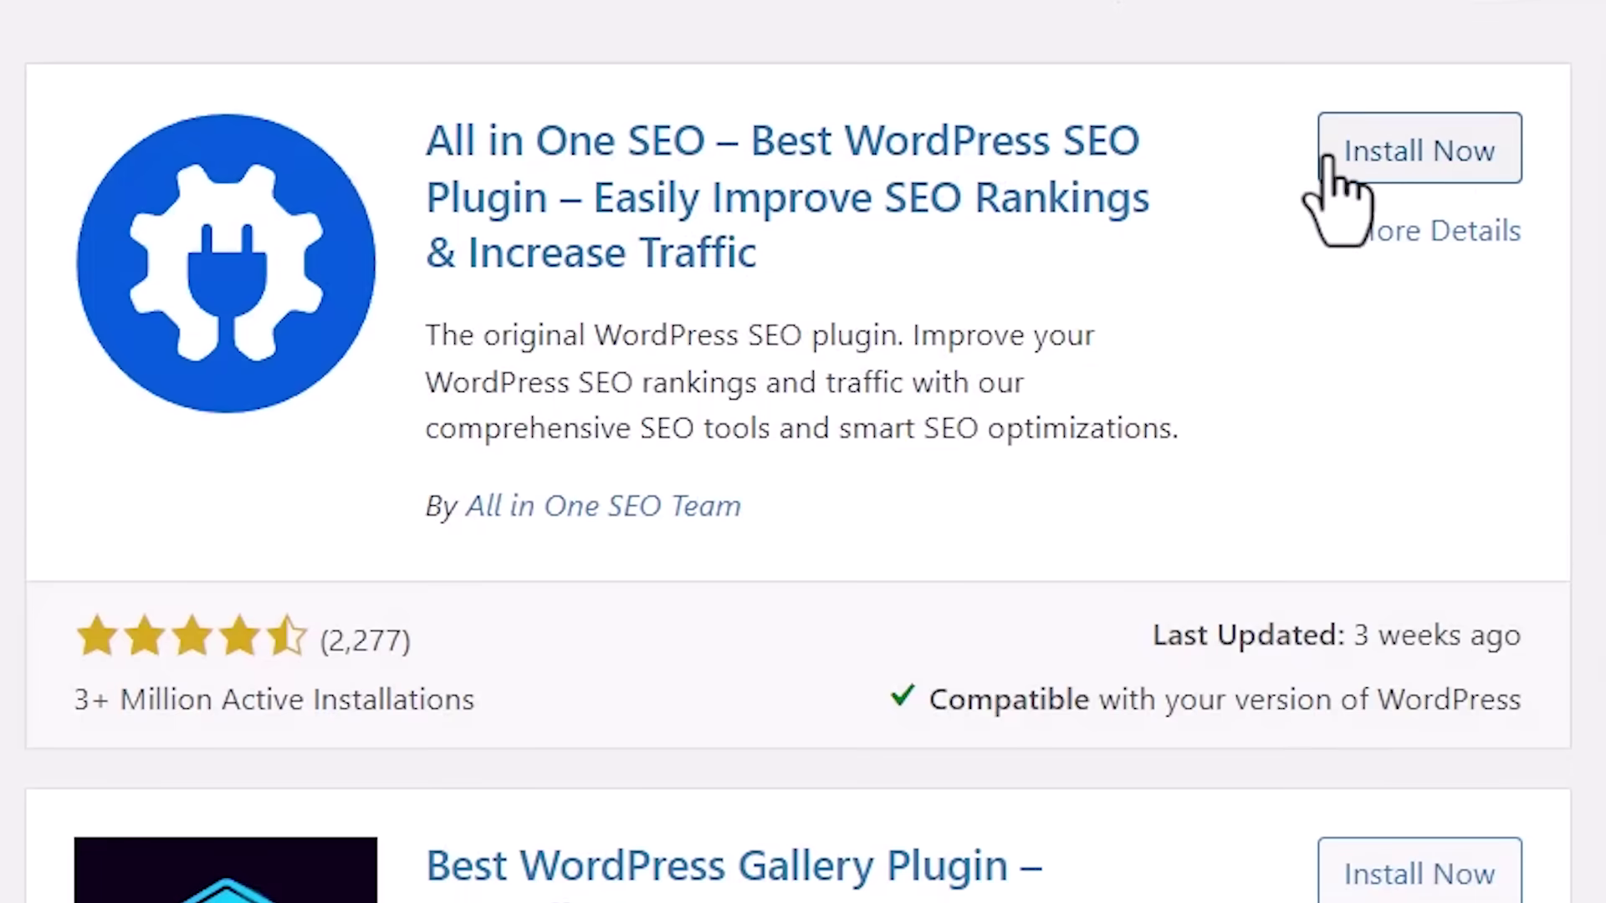
click(1379, 167)
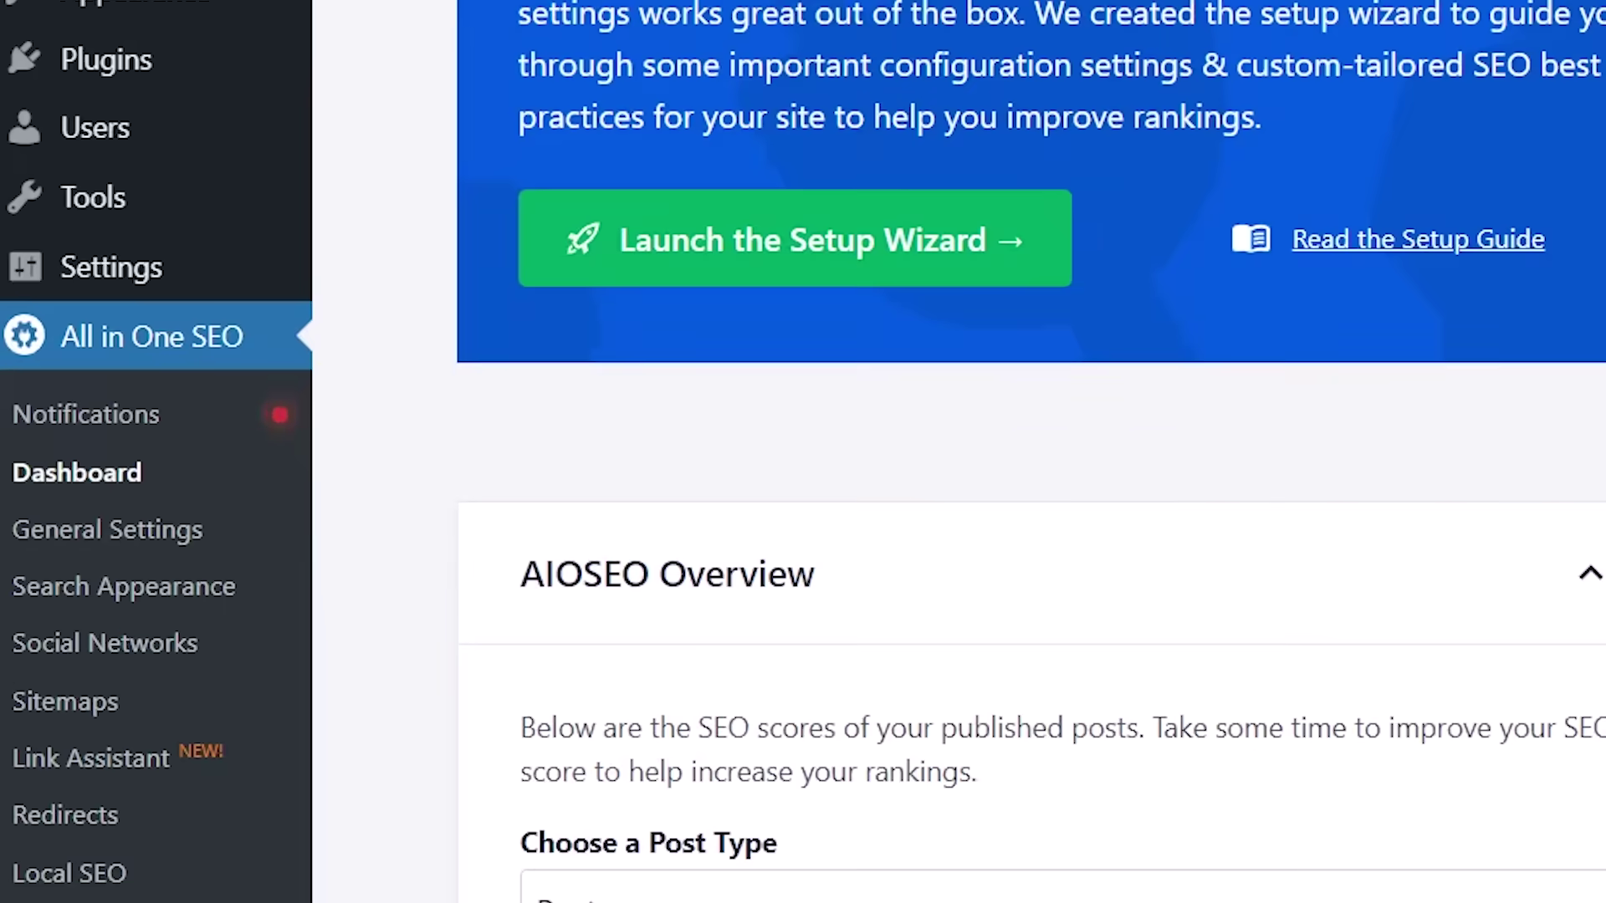
Step: Paste the Google verification meta tag into AIOSEO Webmaster Tools, save, and verify ownership
click(142, 539)
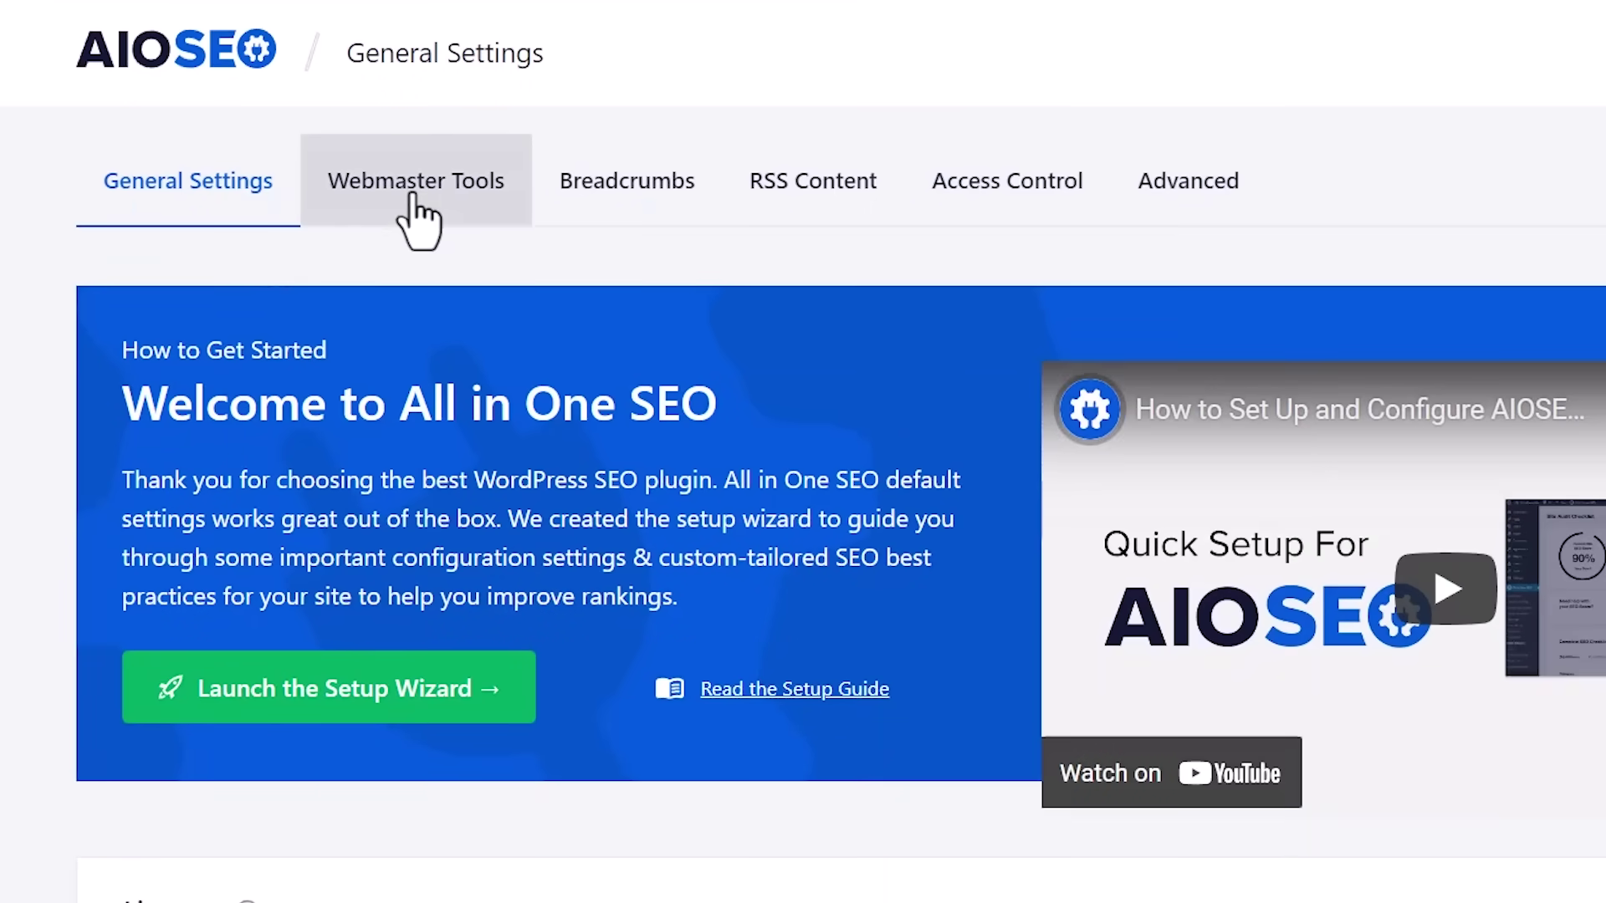
click(413, 195)
scroll(554, 323, down, 2)
click(383, 552)
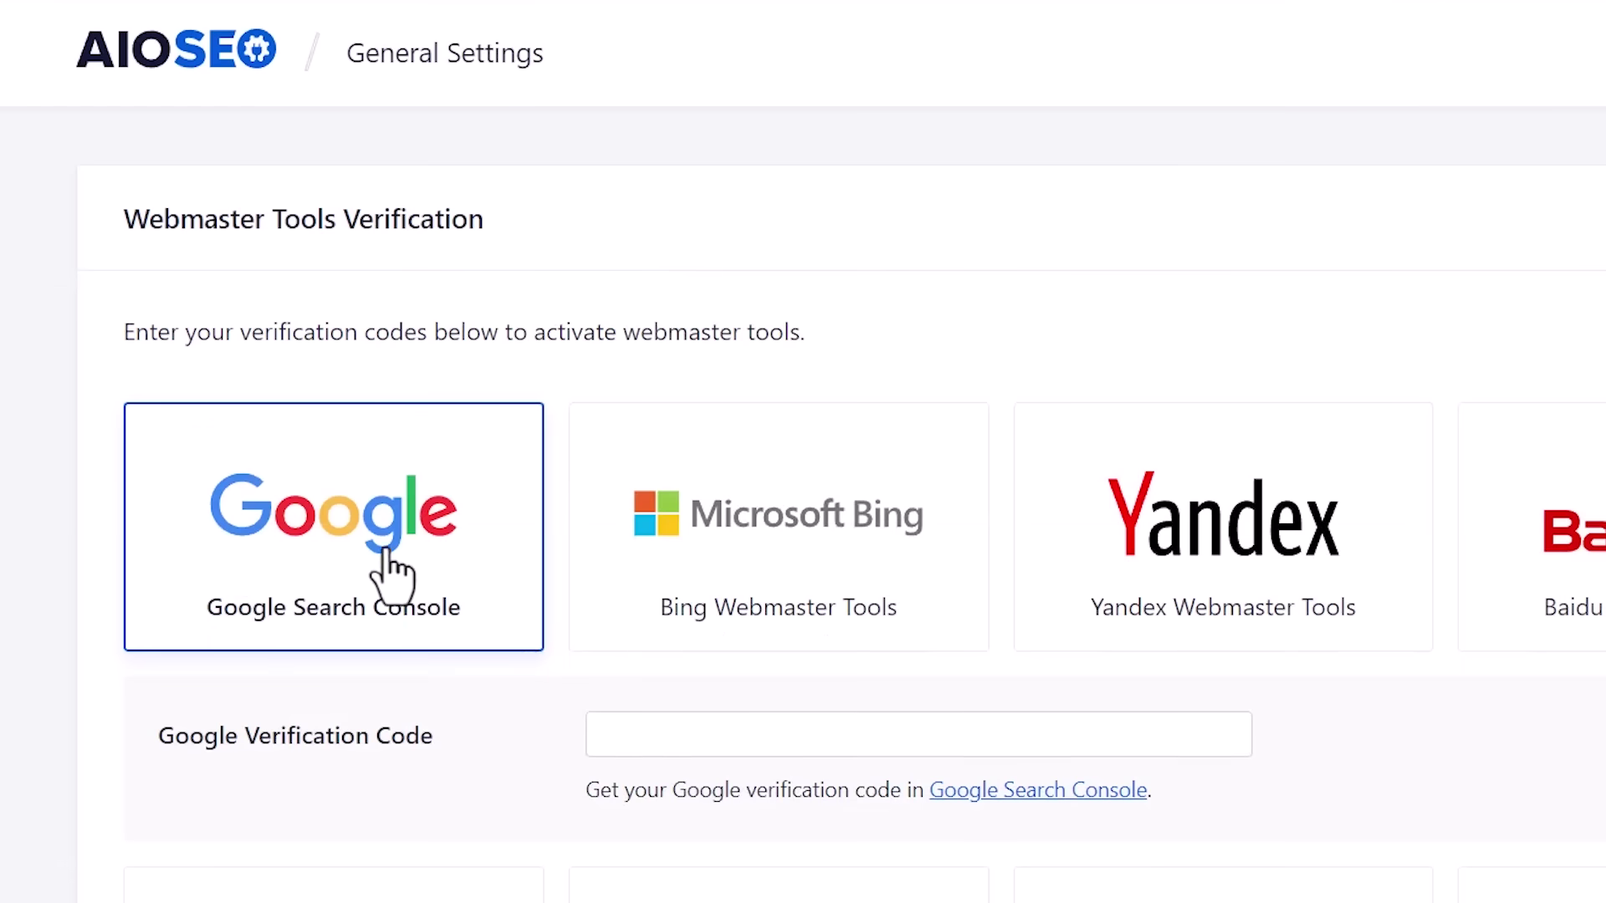
click(660, 736)
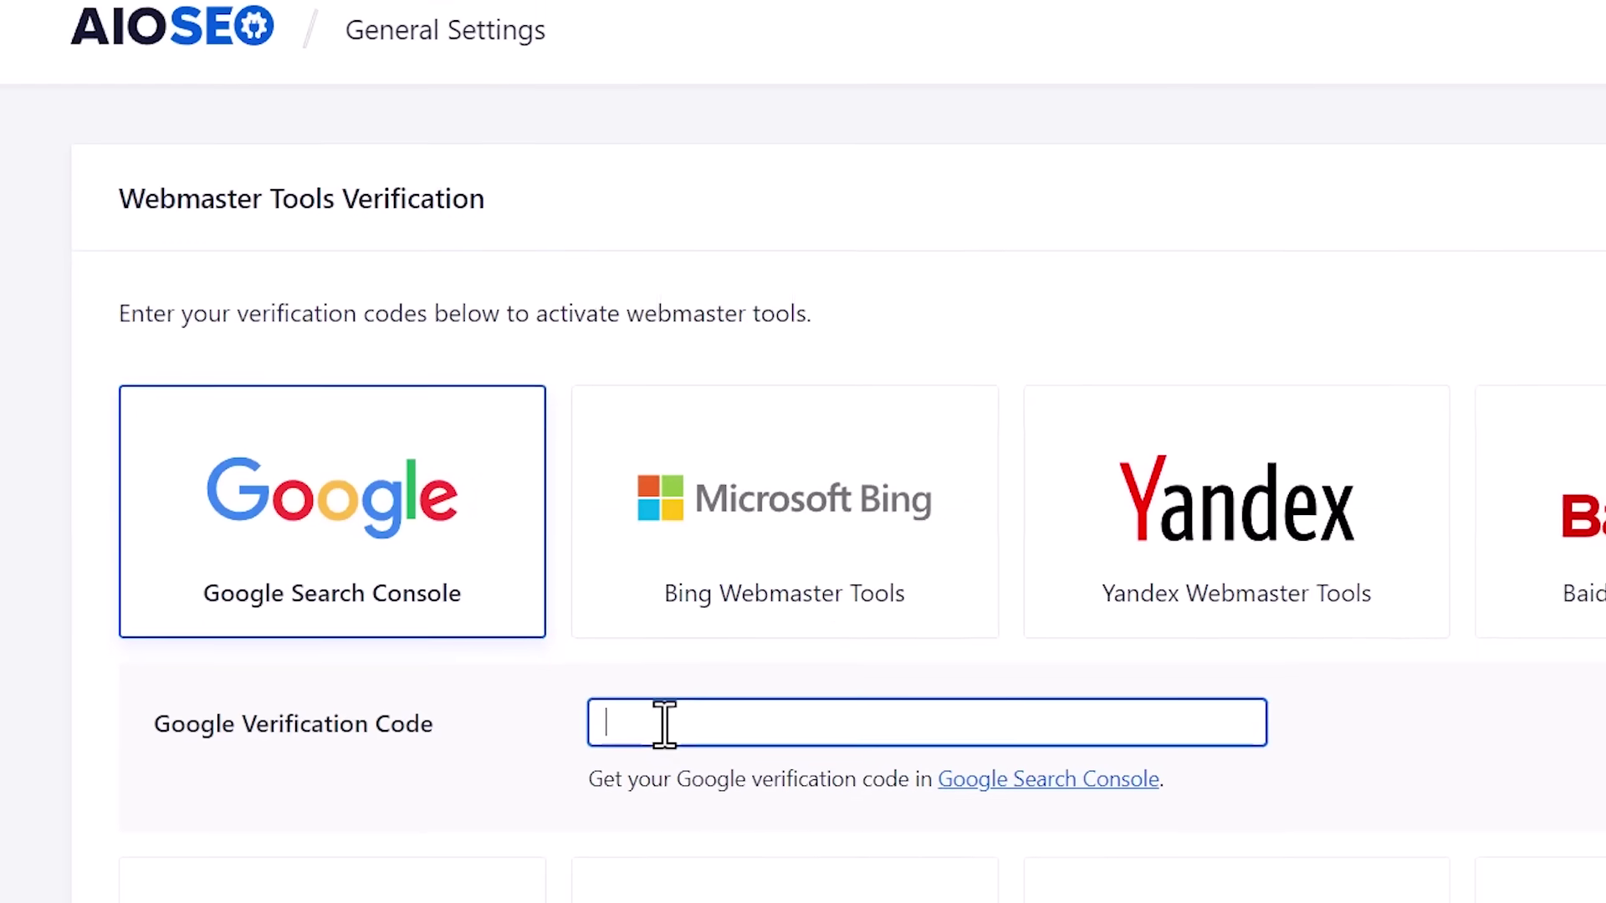
key(ctrl+v)
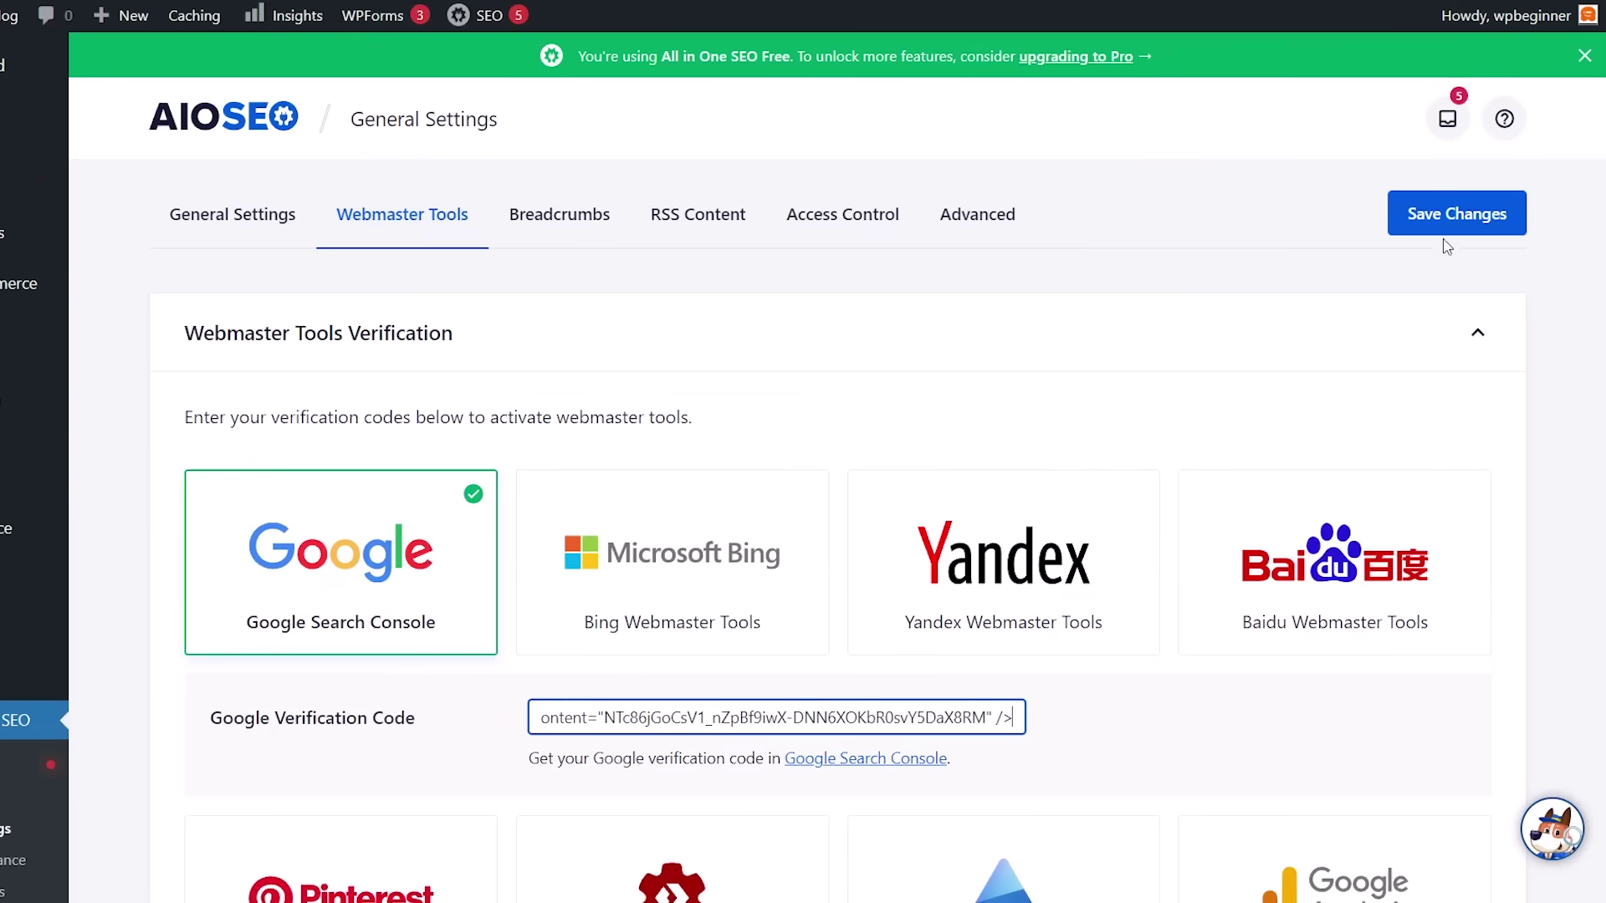
click(1445, 235)
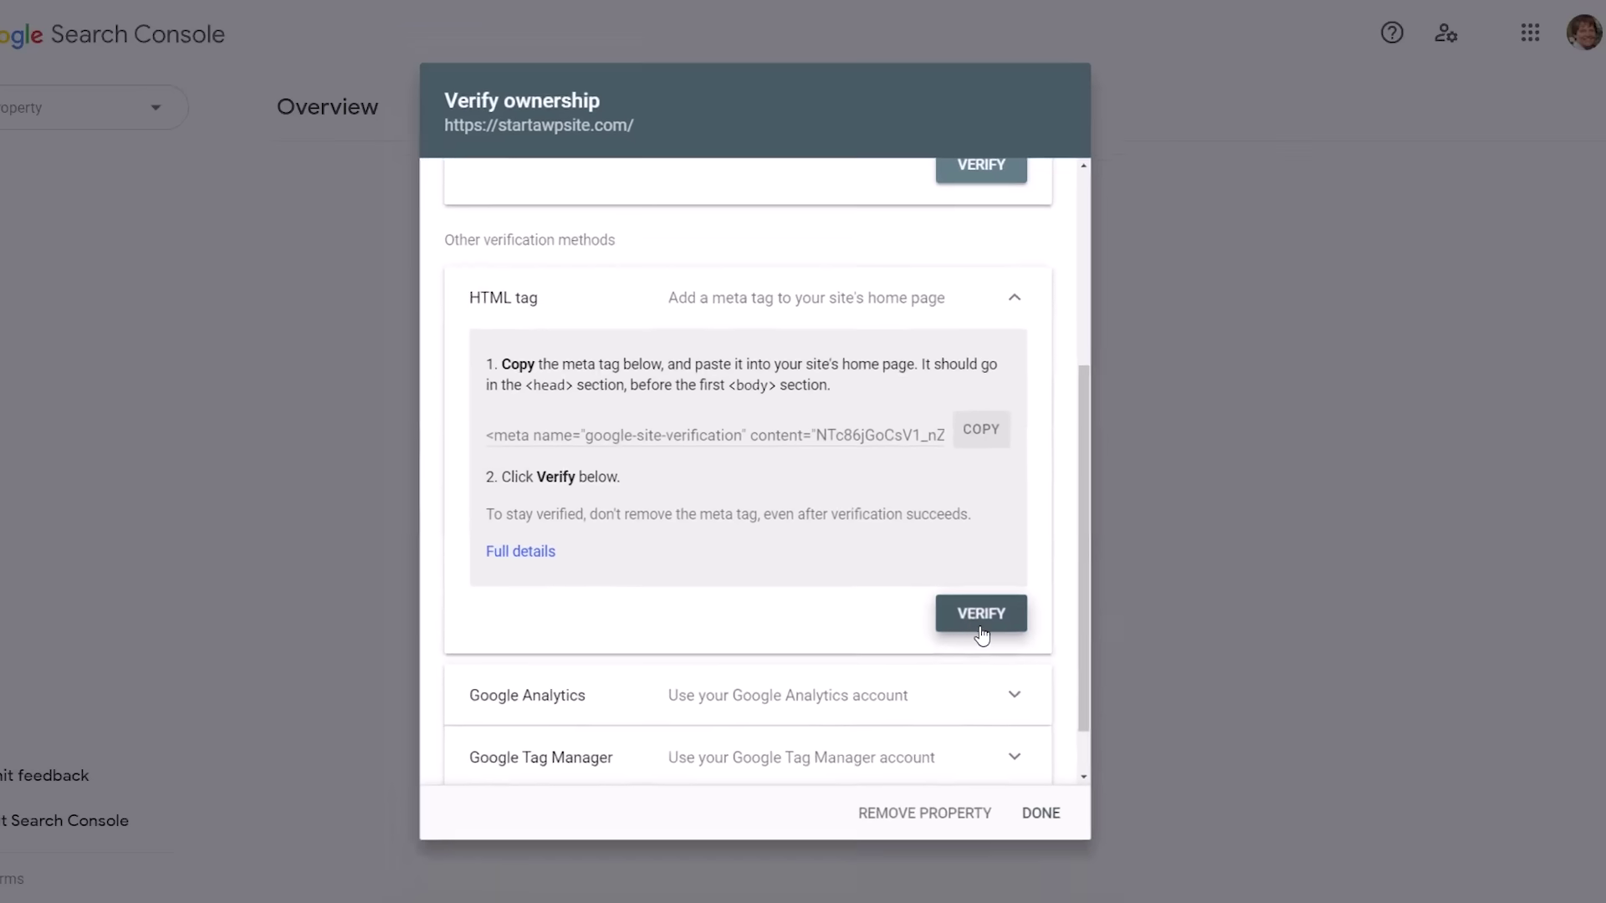
click(984, 623)
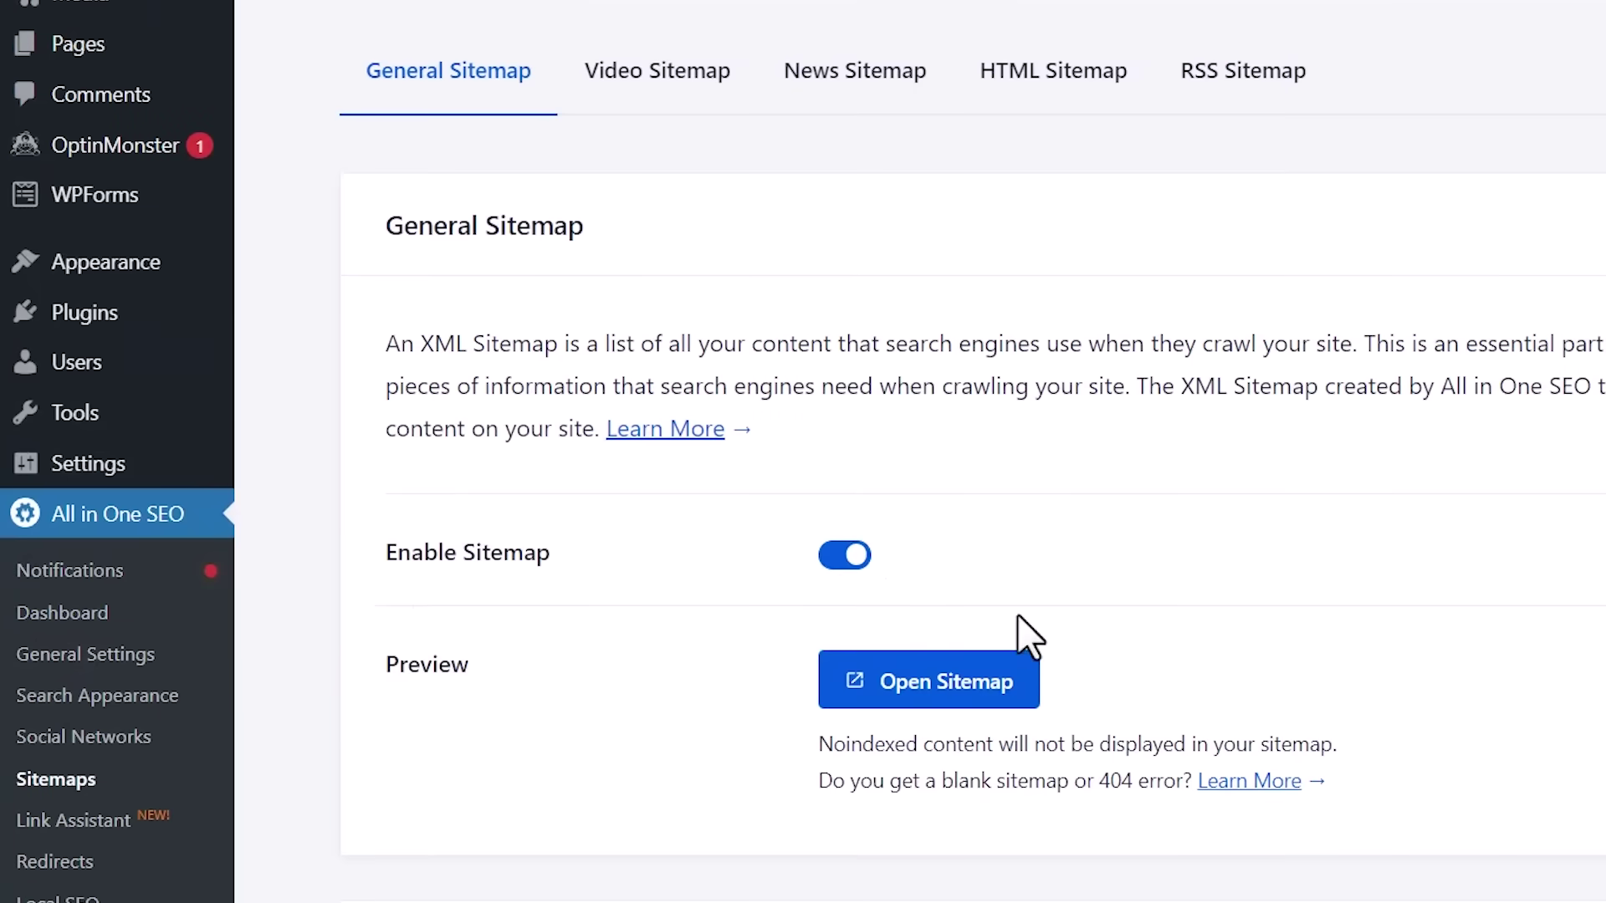
Step: Open the site's XML sitemap from AIOSEO Sitemaps and select 'sitemap.xml' in the address
scroll(1081, 140, down, 3)
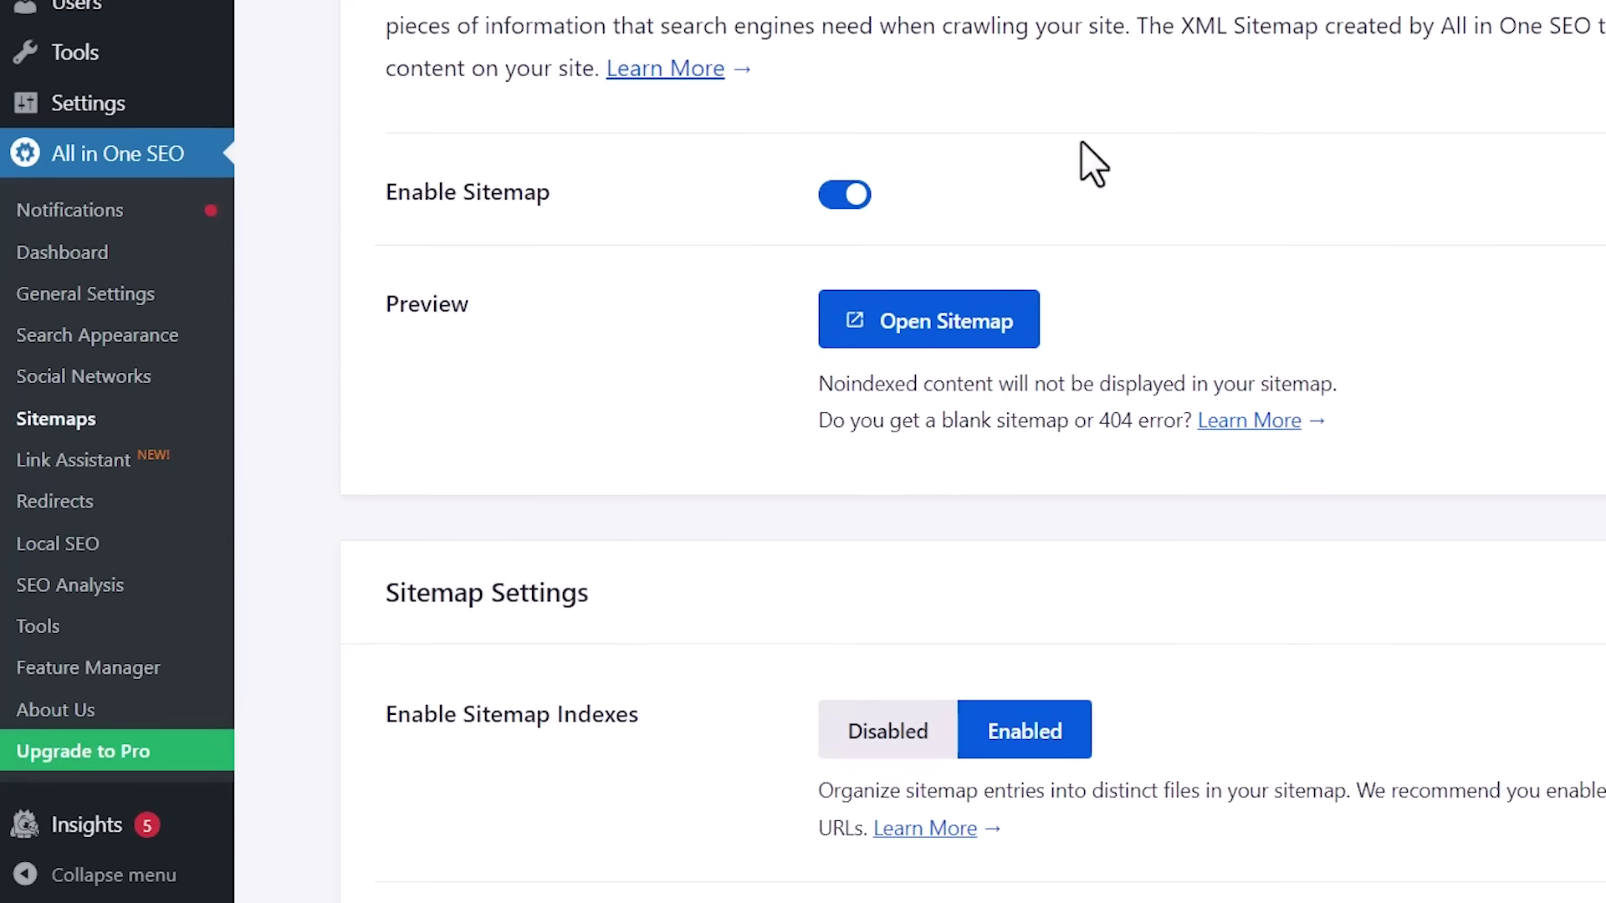
click(930, 344)
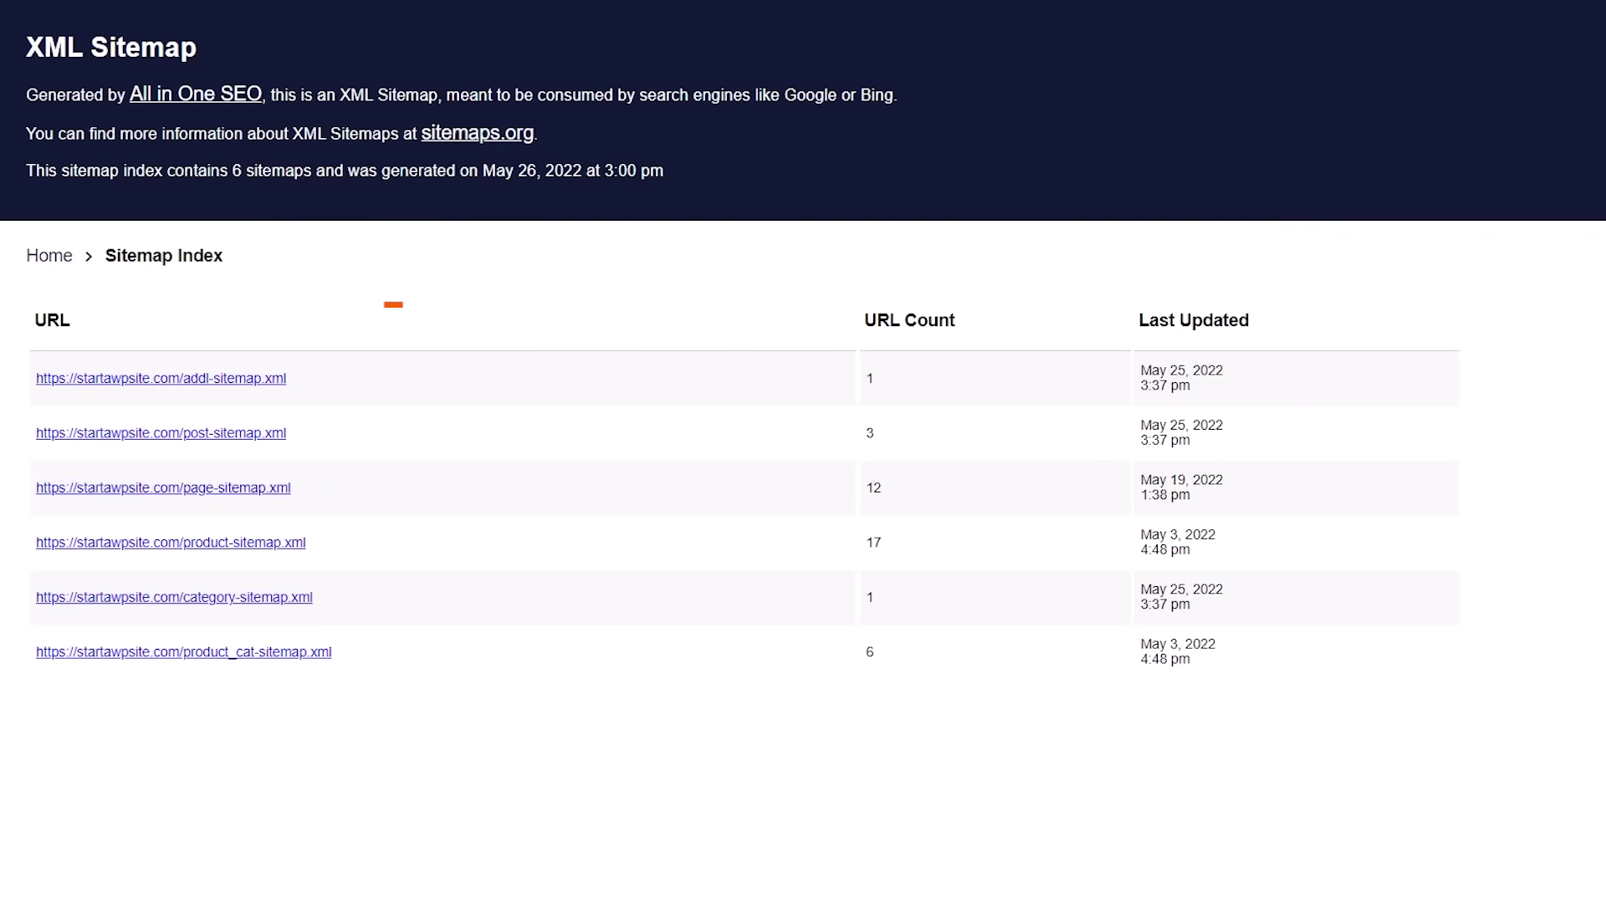
drag(434, 25, 638, 25)
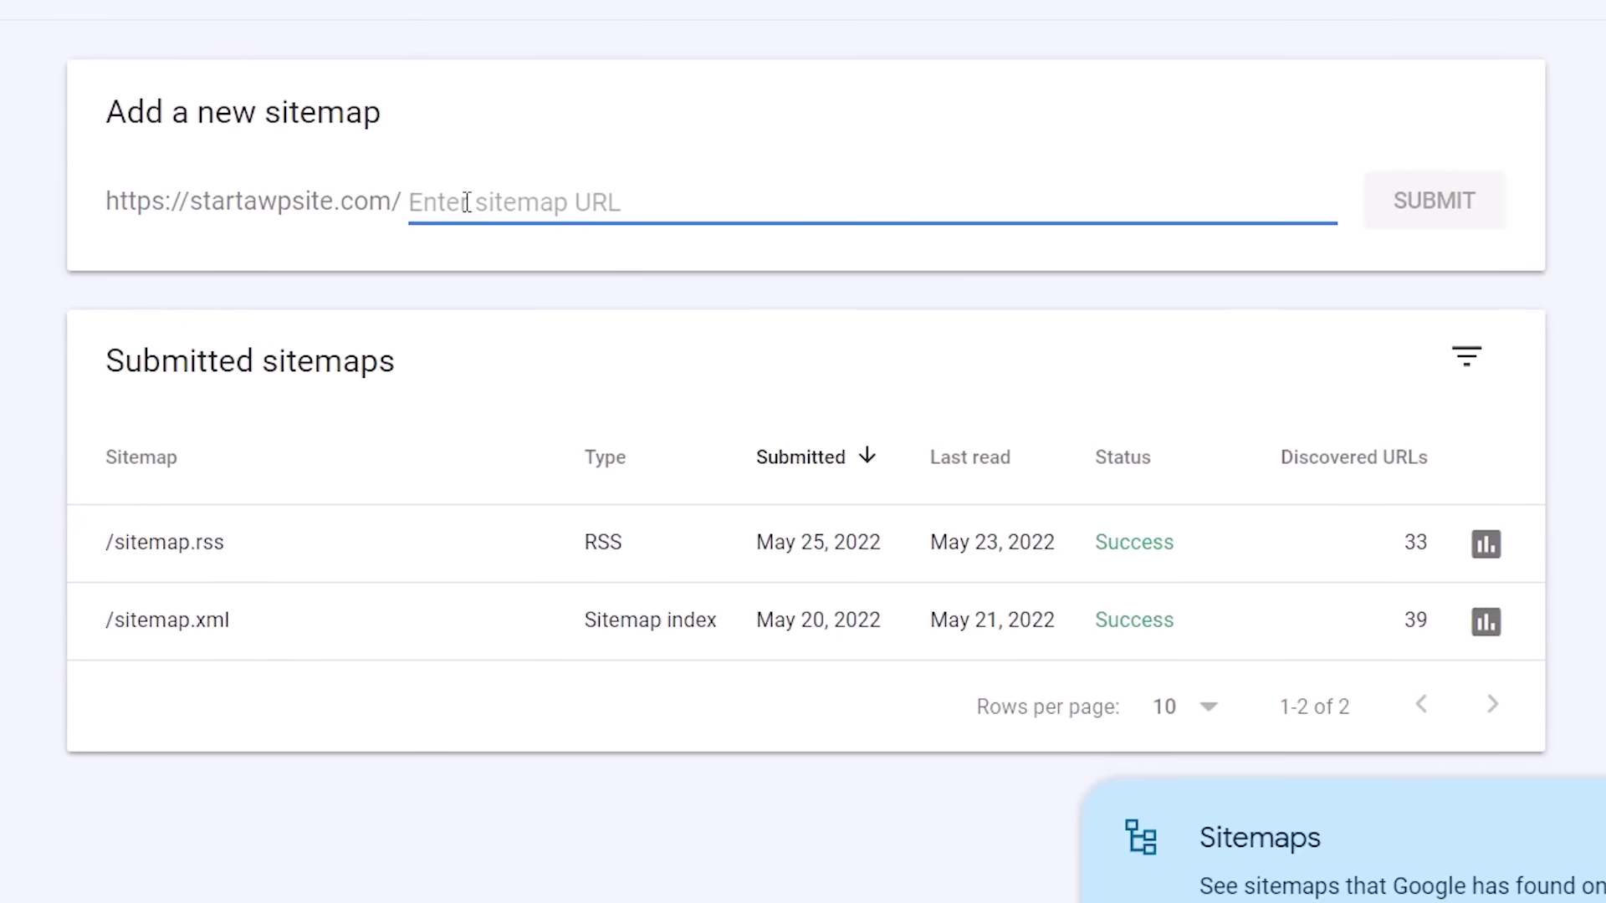
Step: Paste sitemap.xml into the Enter sitemap URL field and submit it
right_click(466, 205)
click(493, 405)
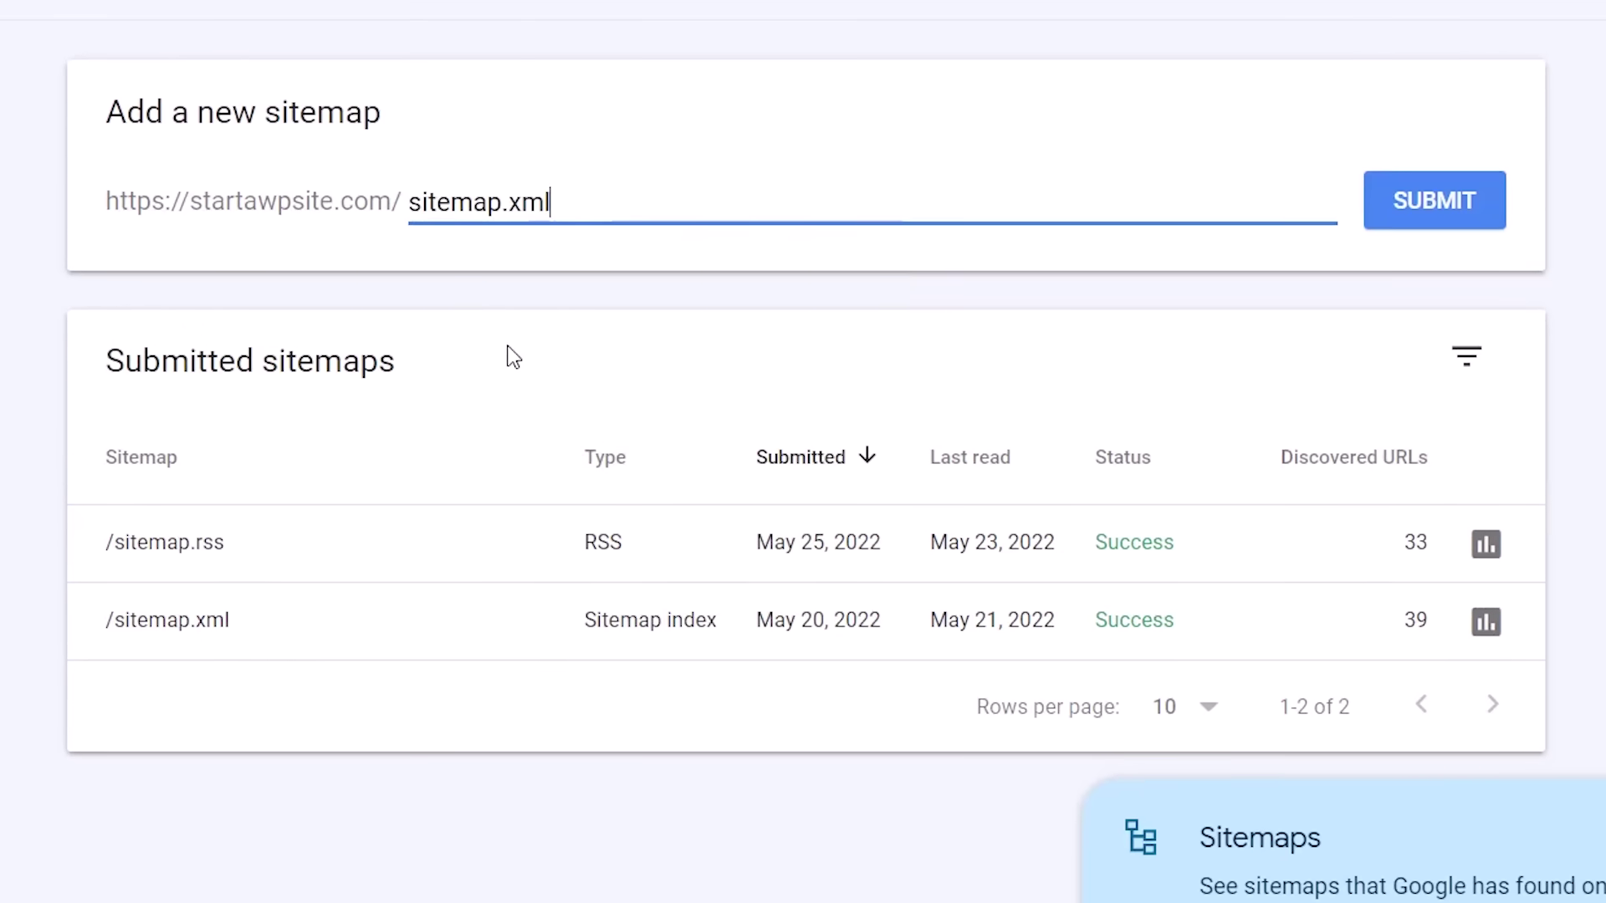
click(1412, 226)
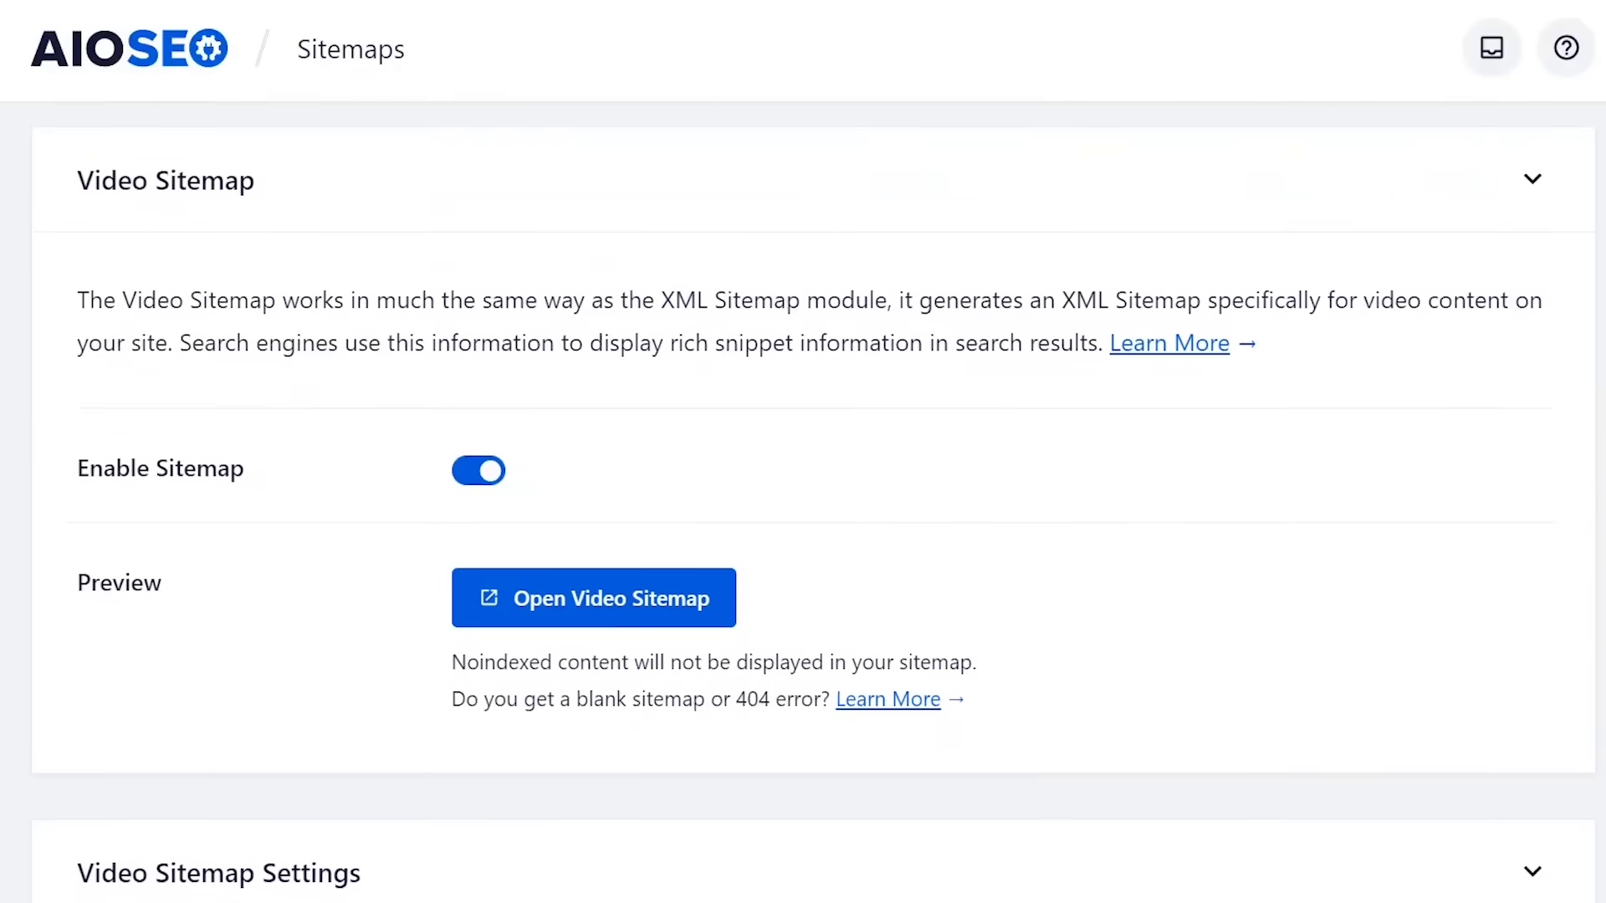
Step: Uncheck Include All Post Types and exclude the Hello world! post from the sitemap
scroll(802, 501, down, 7)
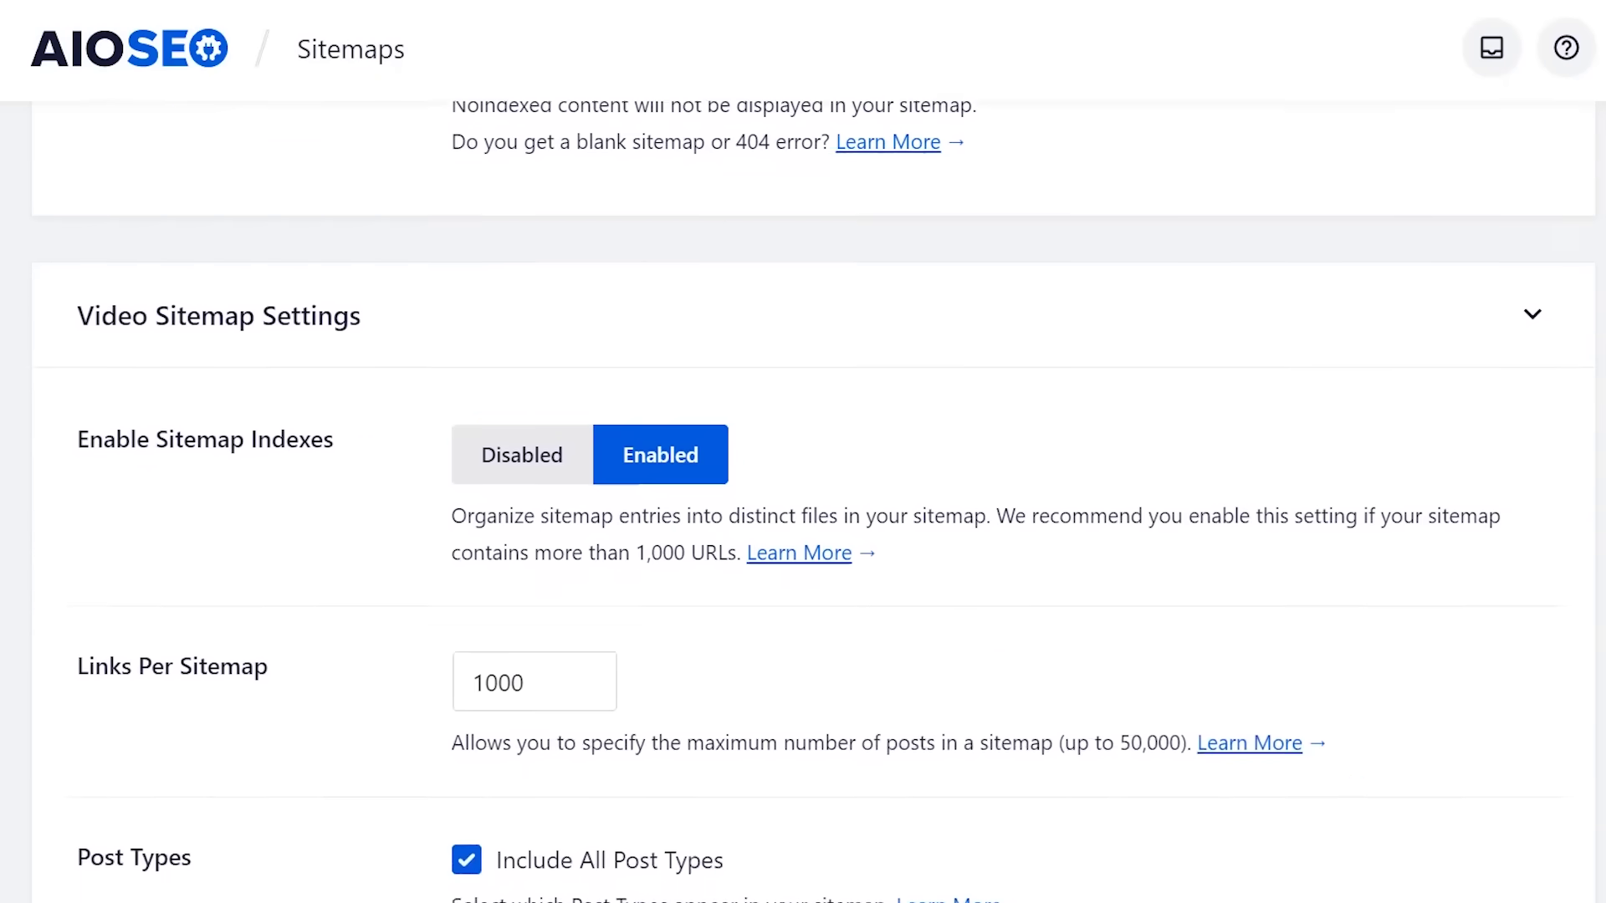
scroll(1359, 703, down, 3)
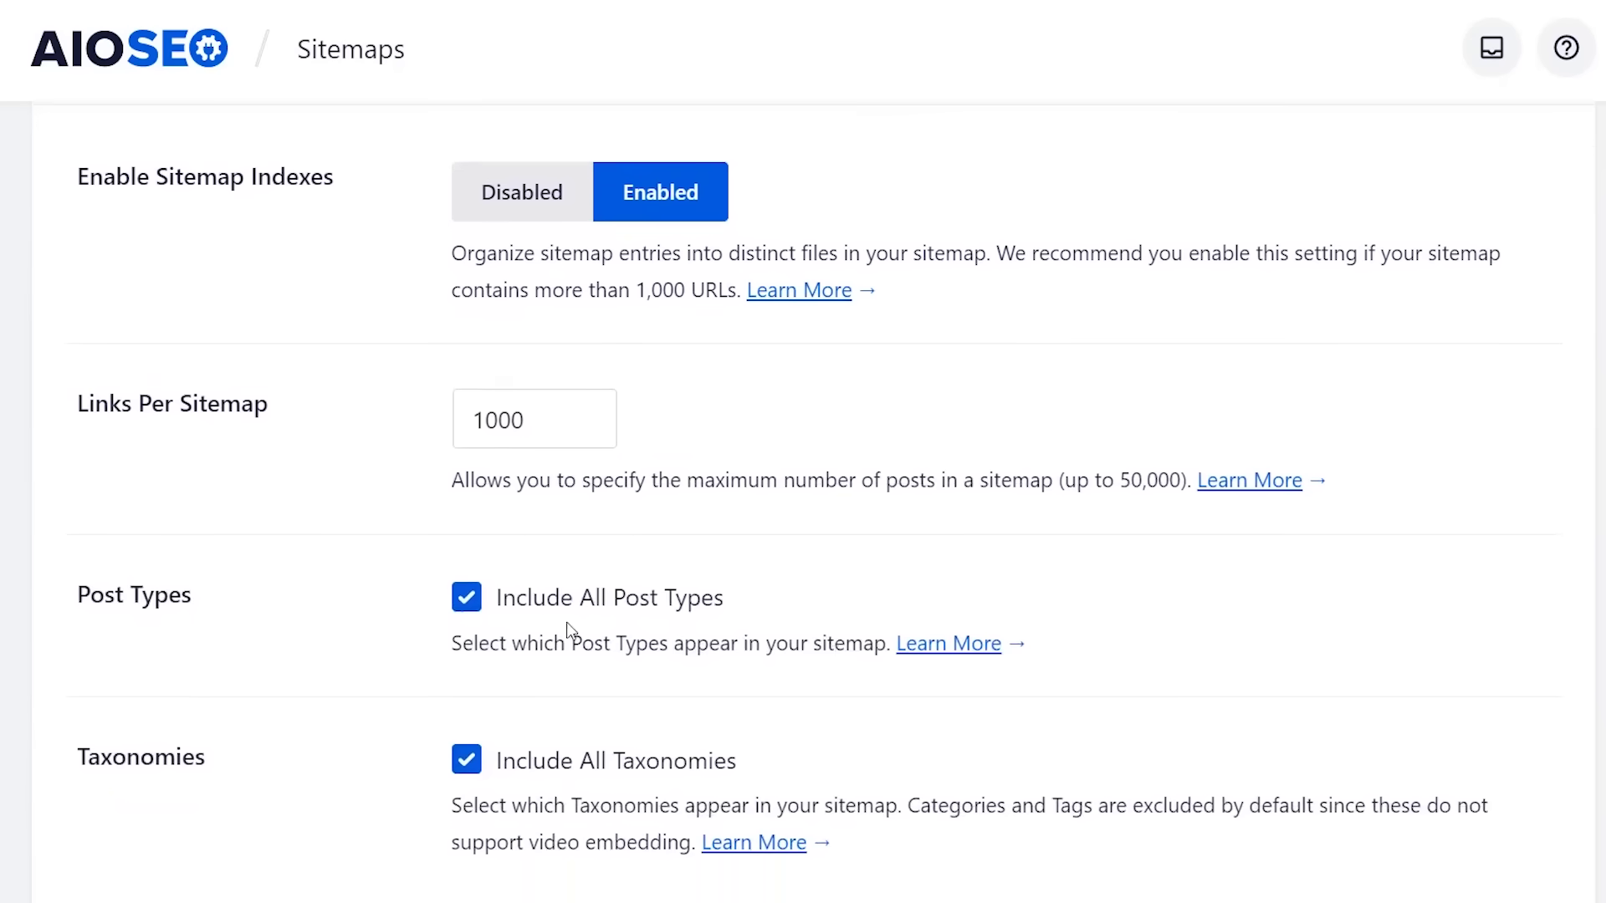
click(467, 602)
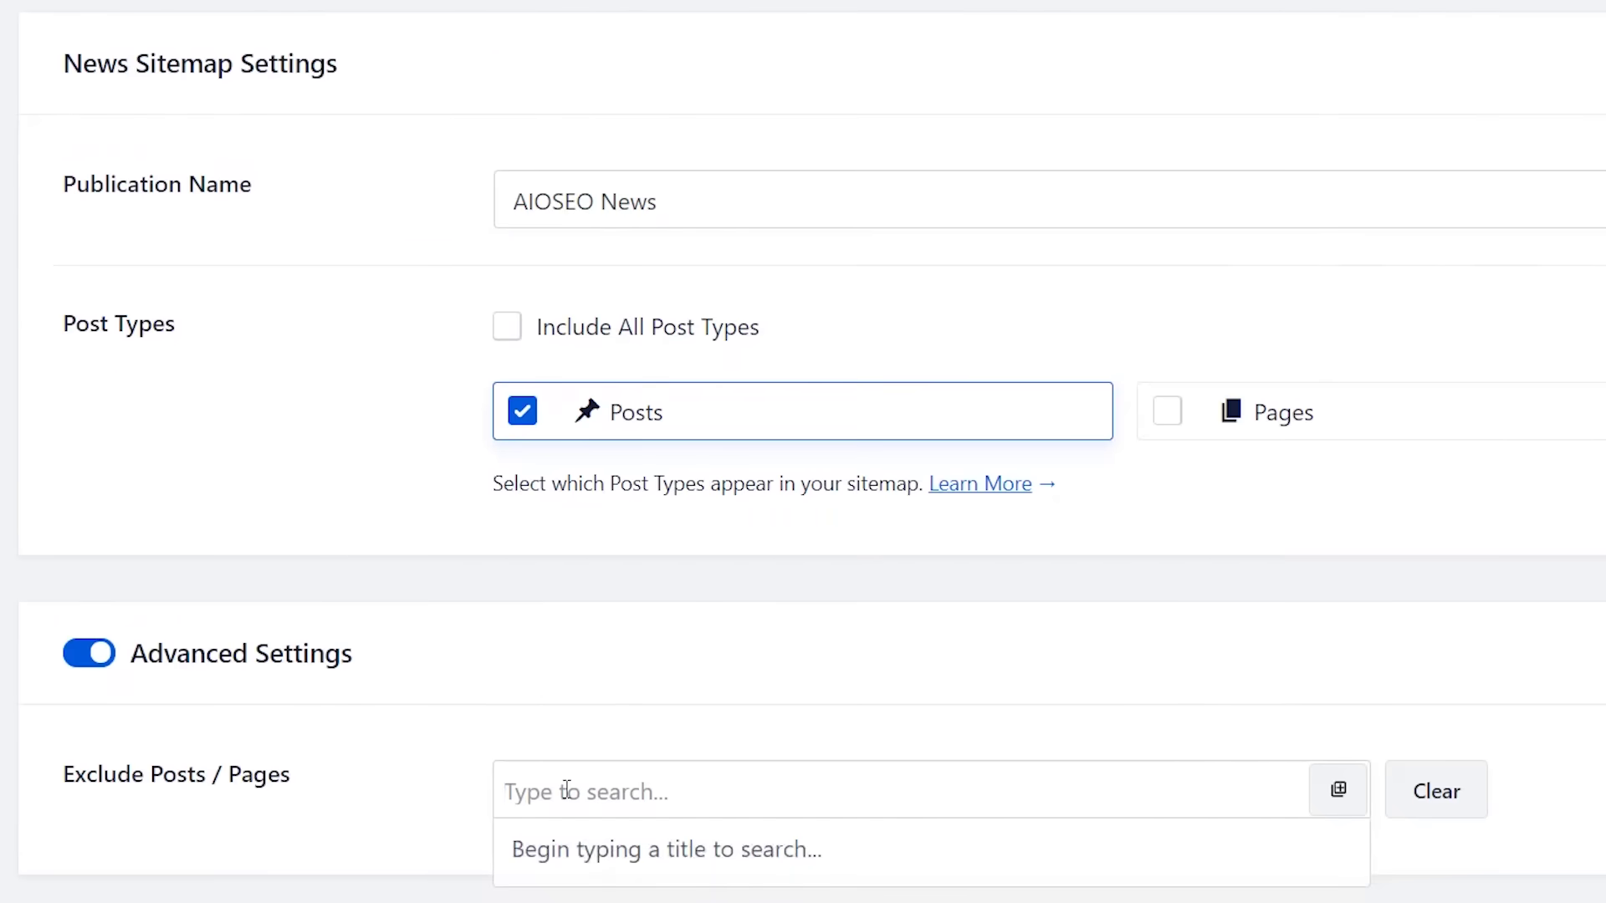
text(hello)
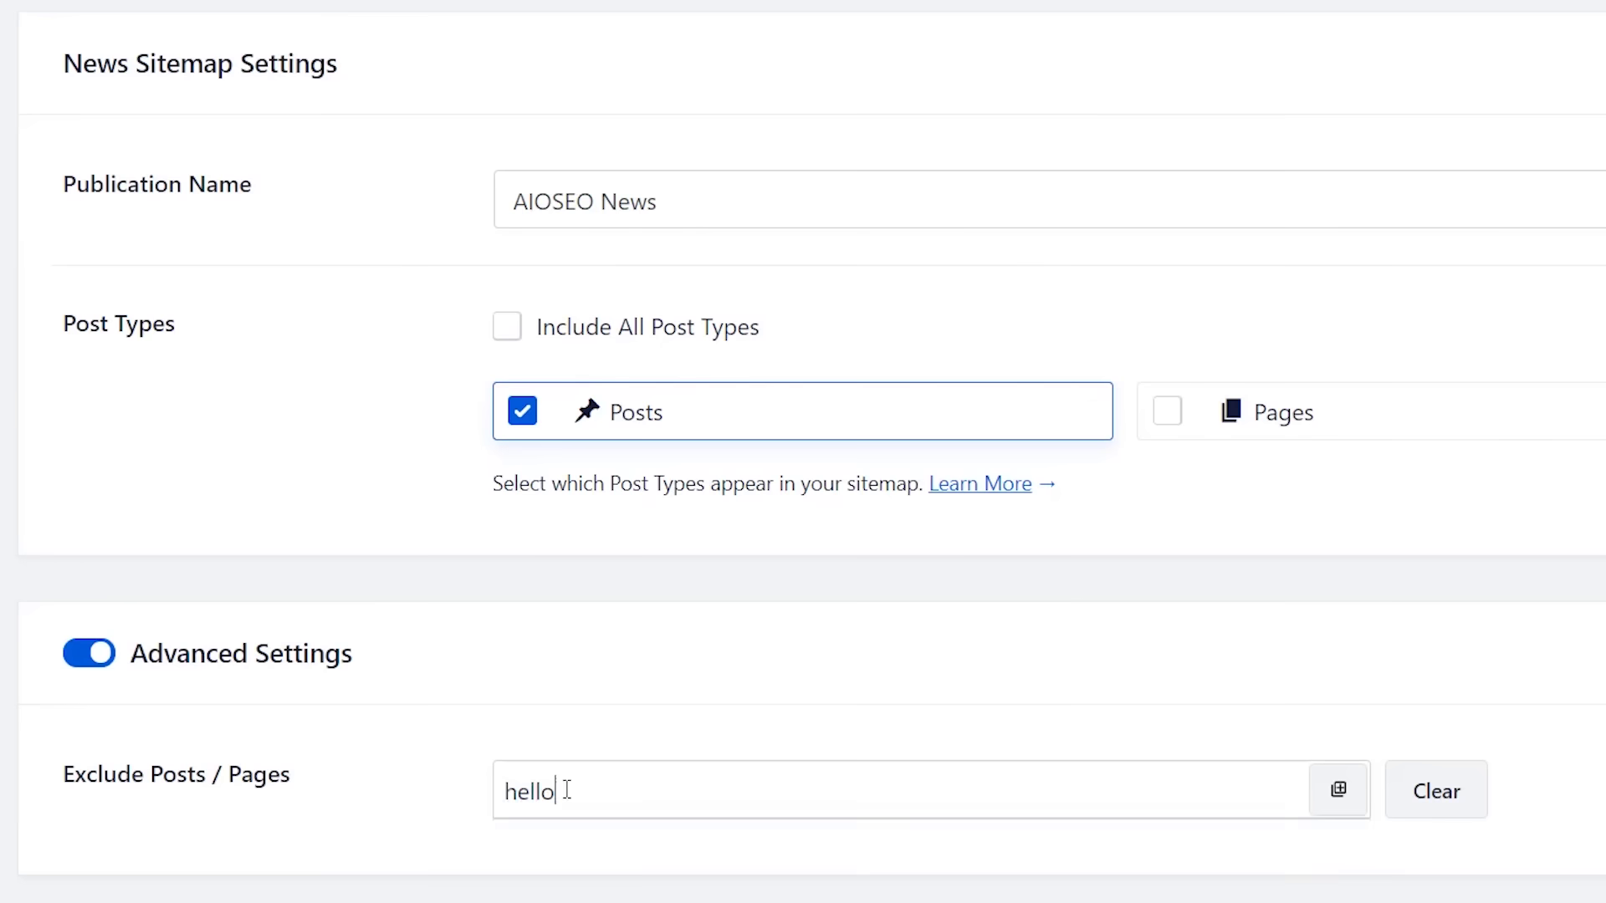
click(586, 849)
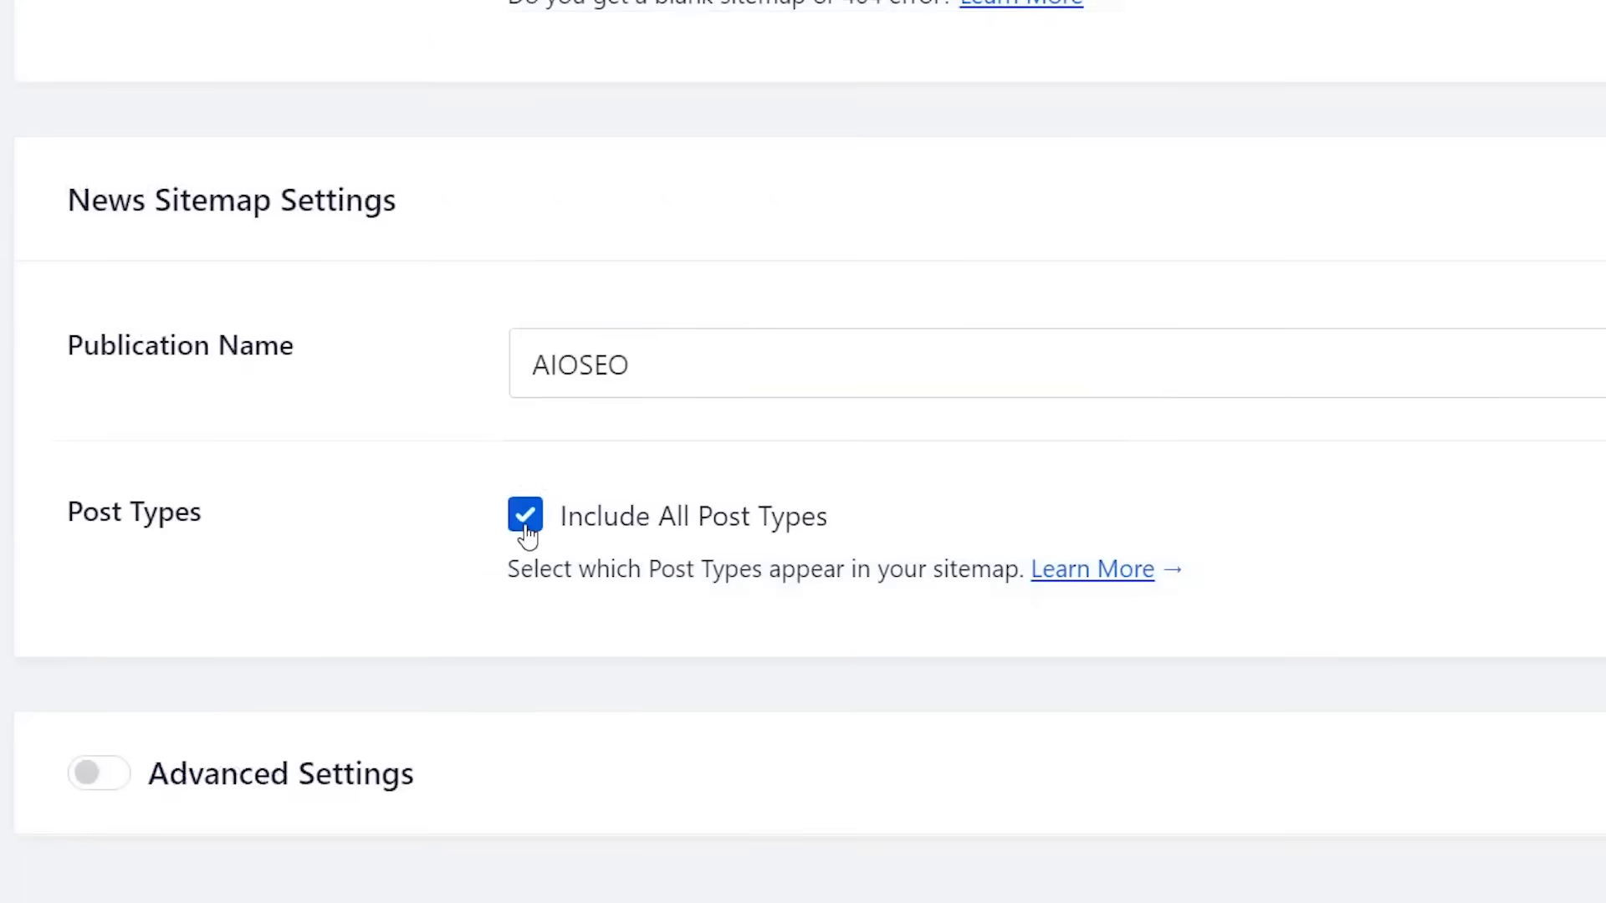
Step: Uncheck Include All Post Types for the news sitemap; add '>Come say hello' plus site link to RSS content
click(525, 516)
text(>)
text(C)
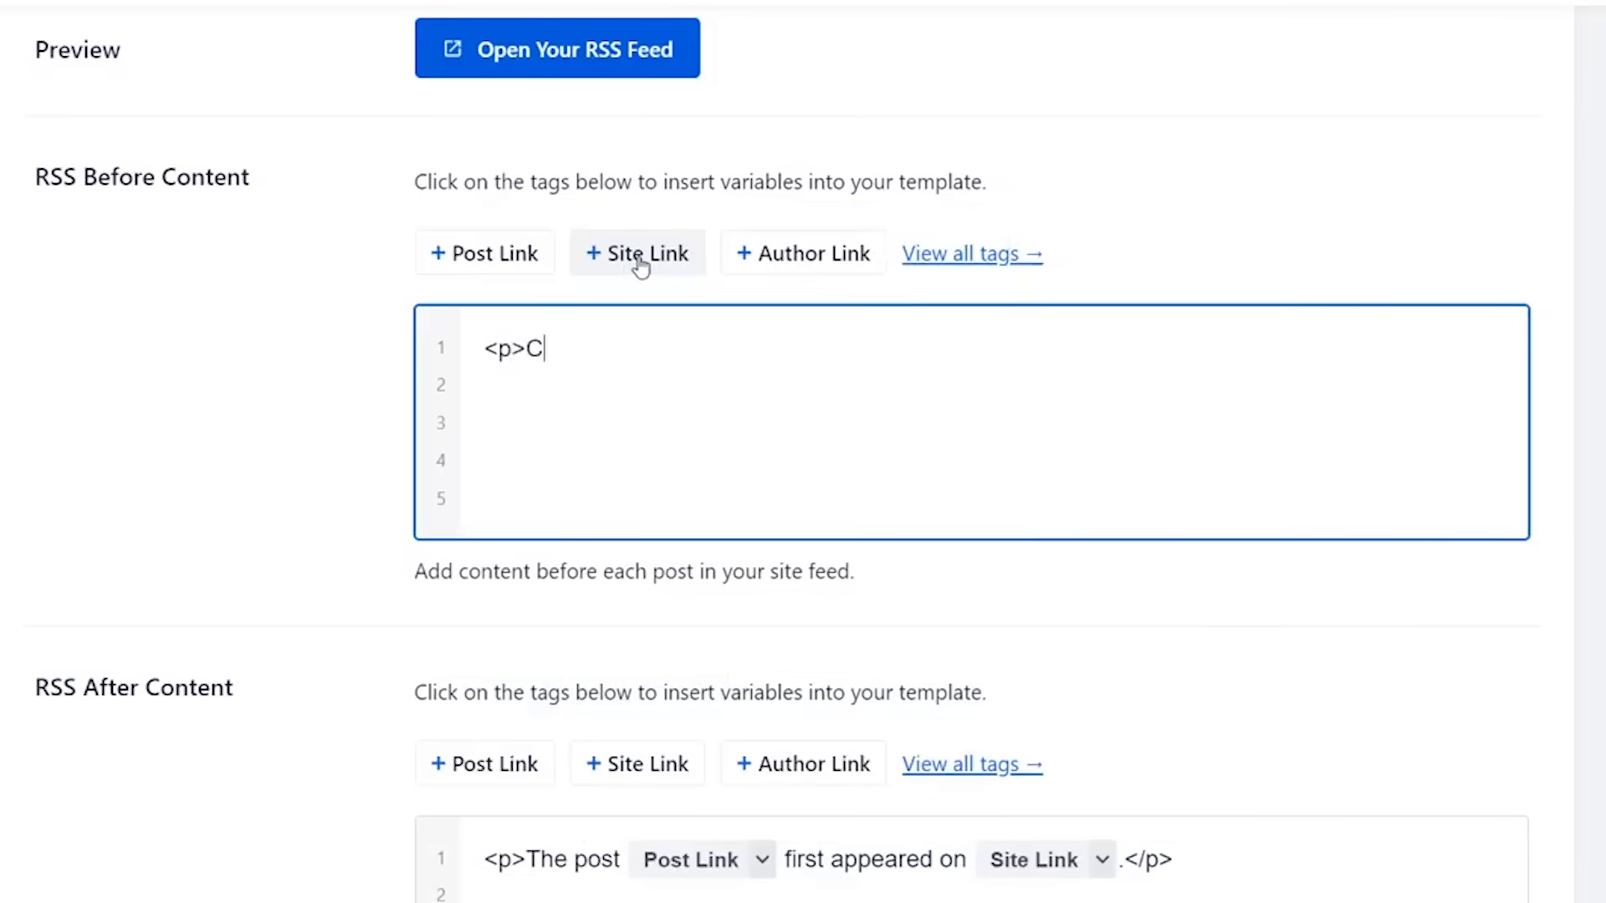
text(ome say h)
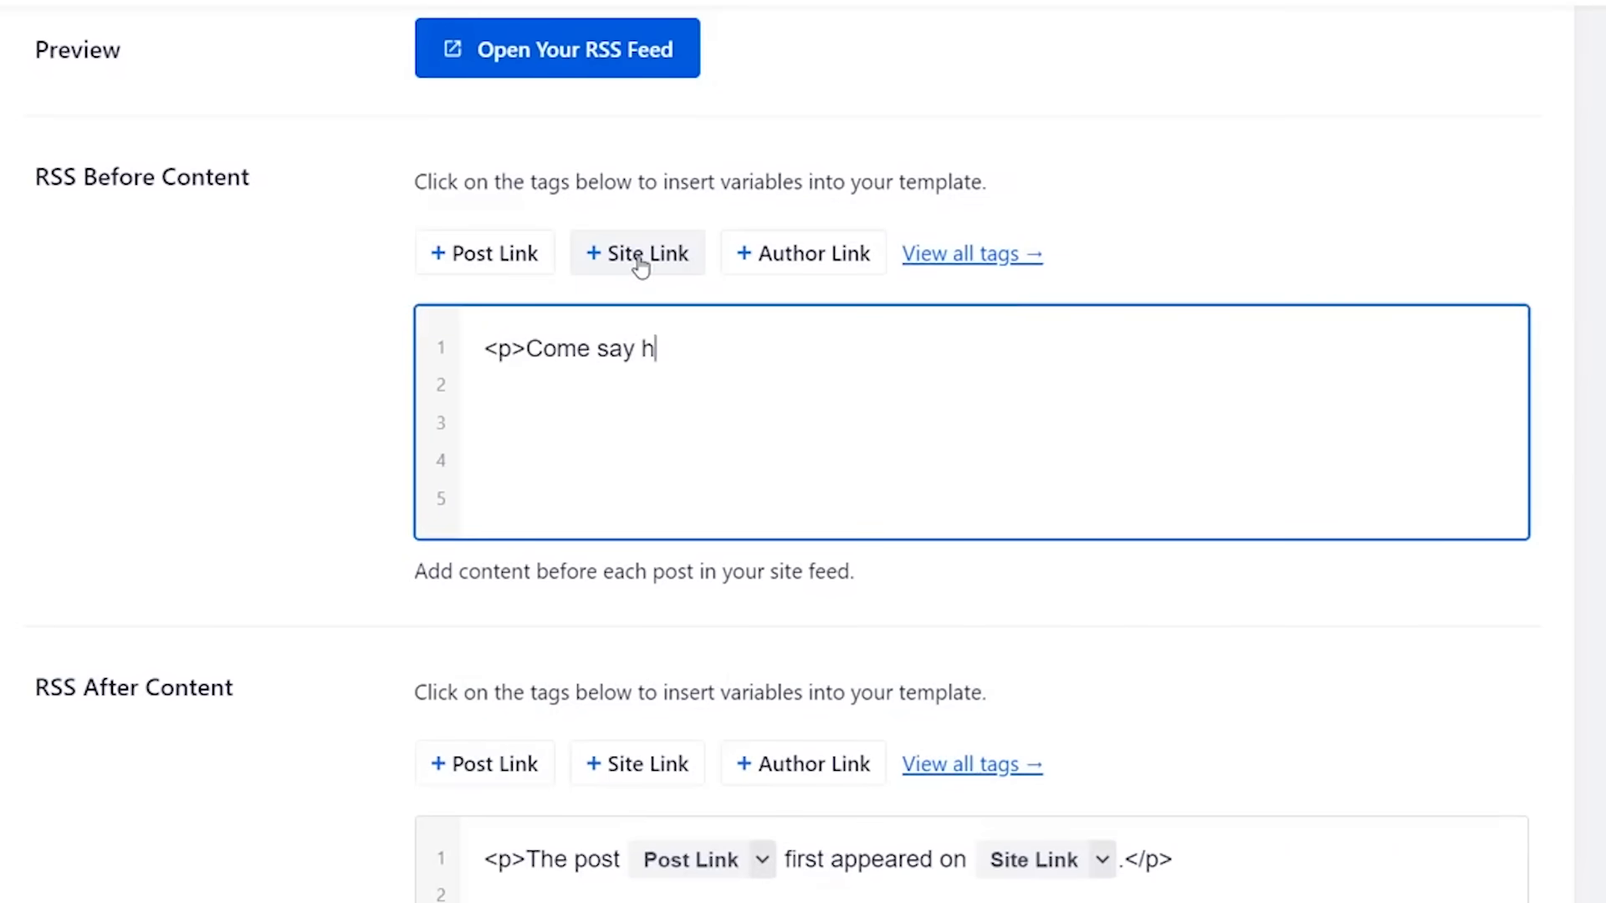
text(ello)
click(641, 264)
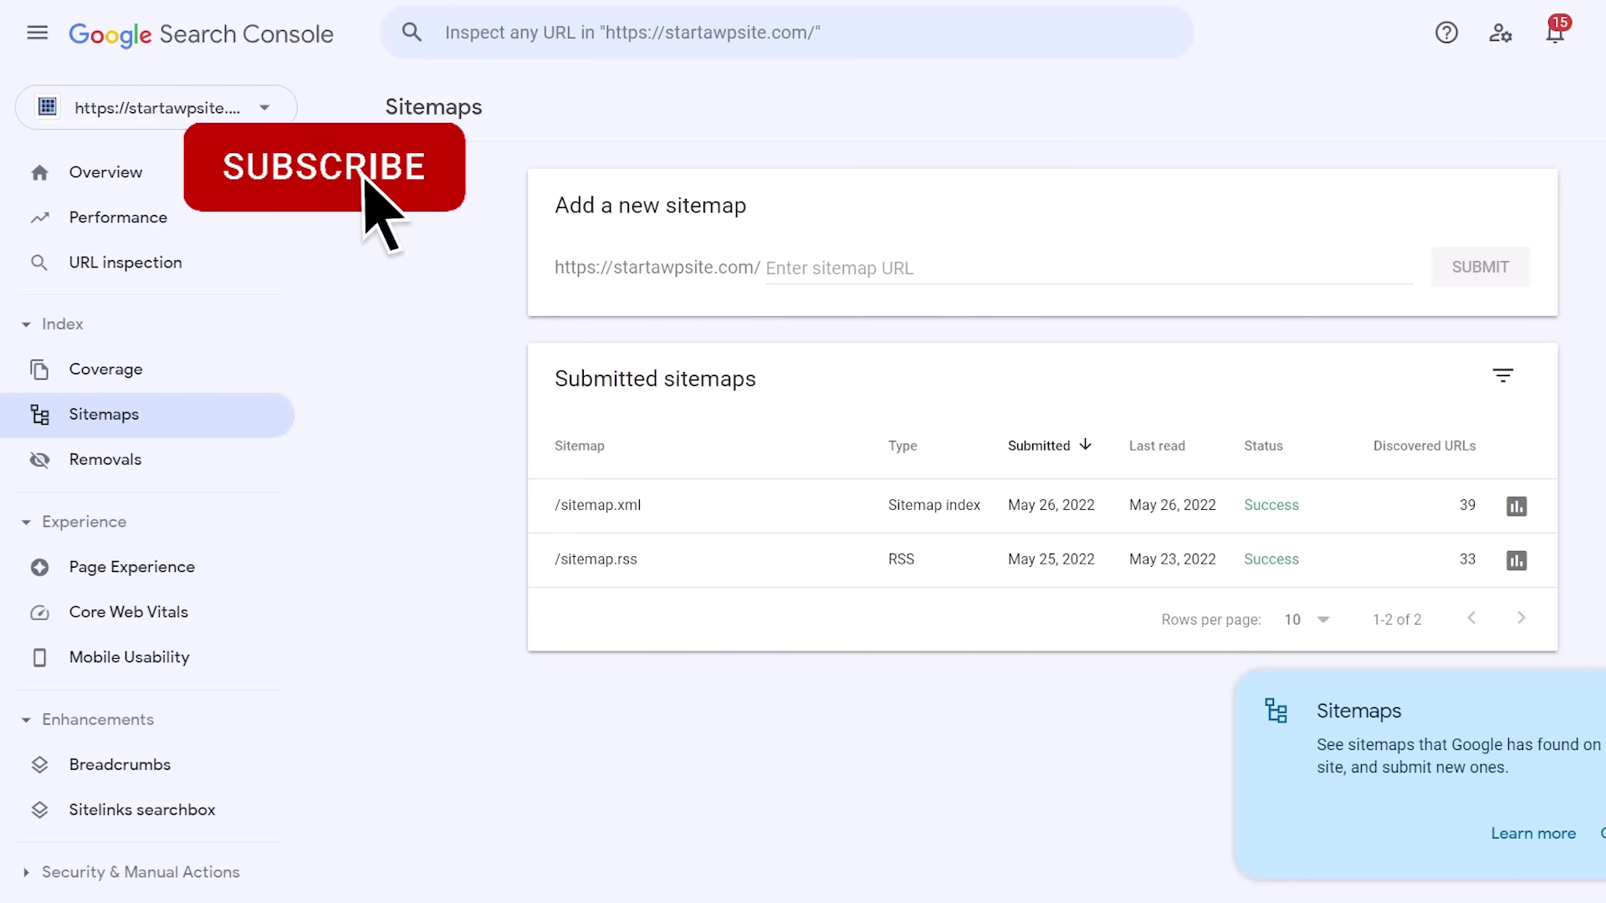
Step: Open the Performance report (66 clicks, 142 impressions) and scroll to Top queries
click(163, 217)
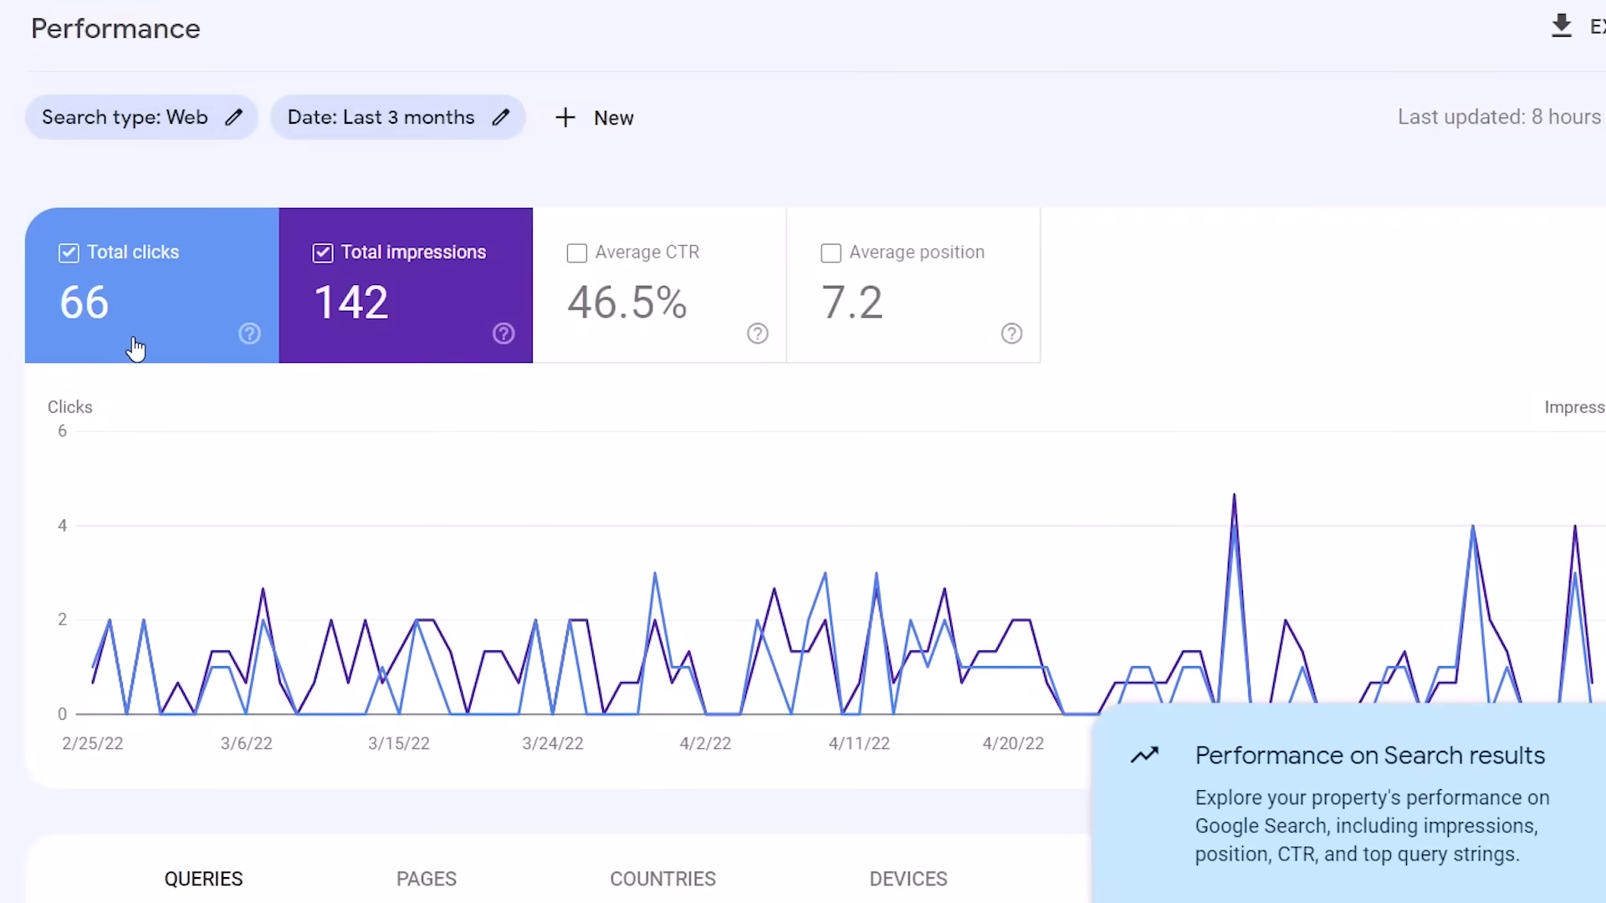
scroll(133, 348, down, 1)
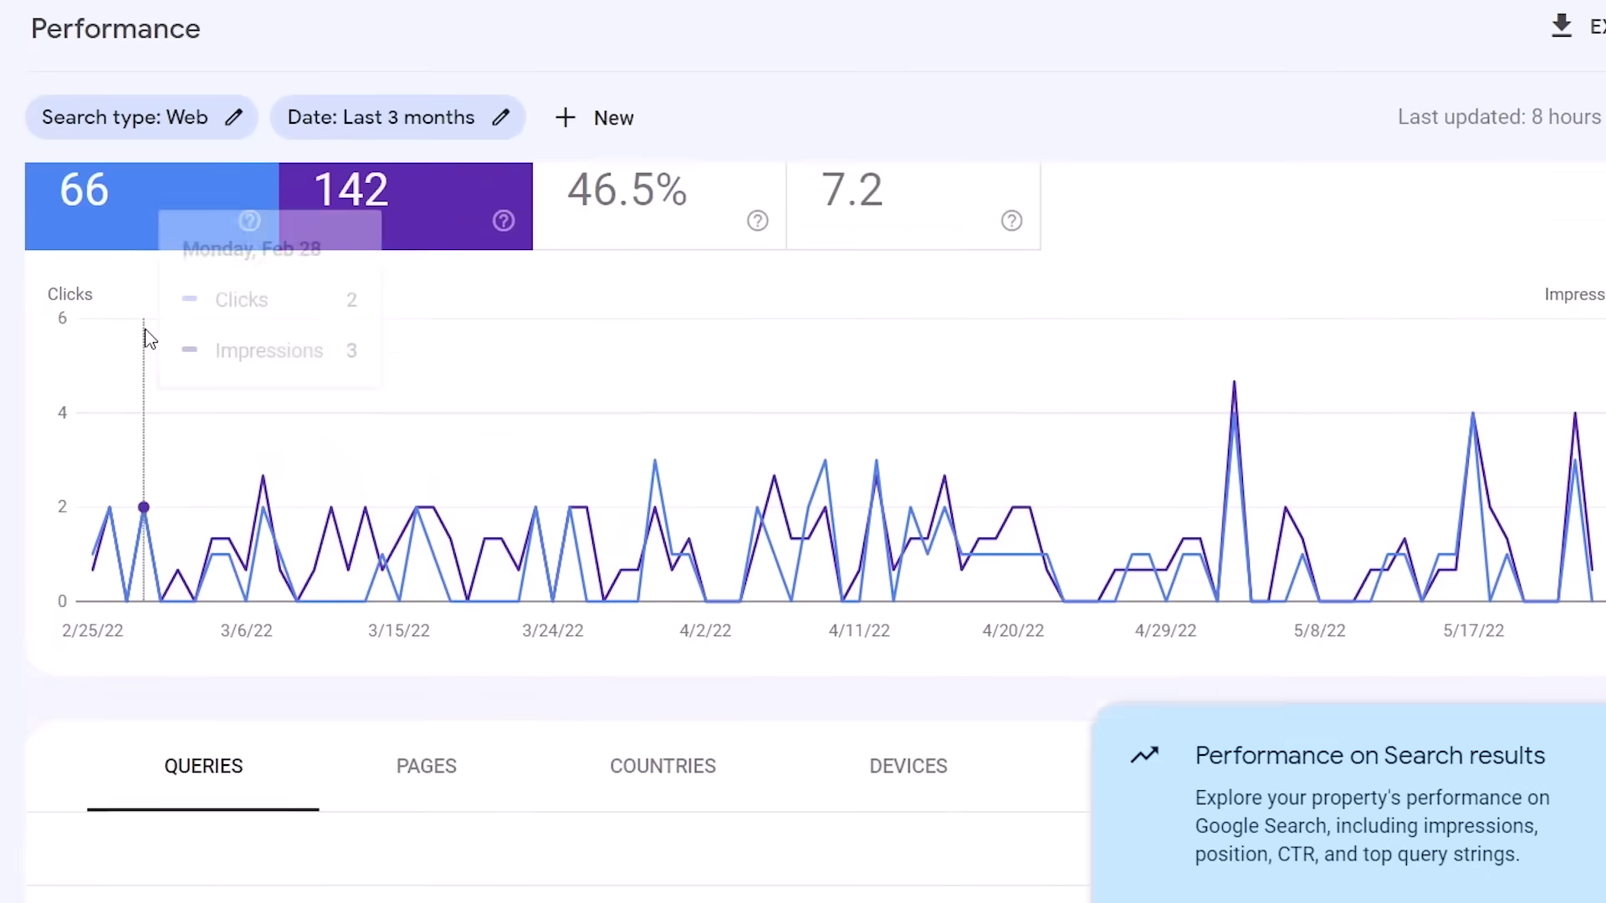
scroll(418, 318, up, 1)
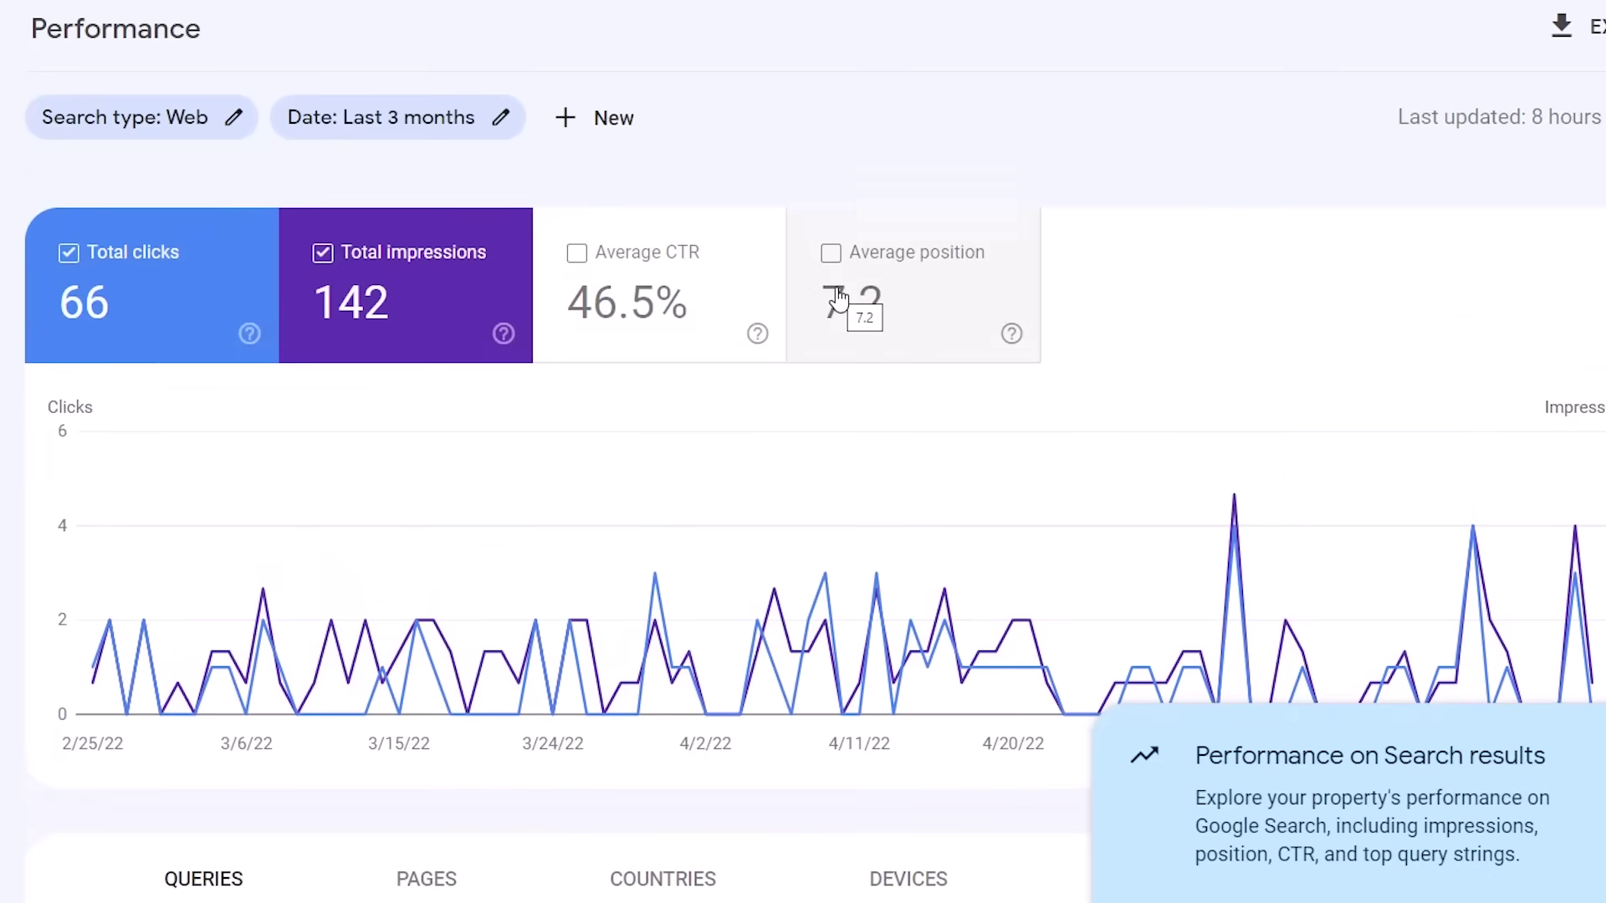
scroll(839, 299, down, 5)
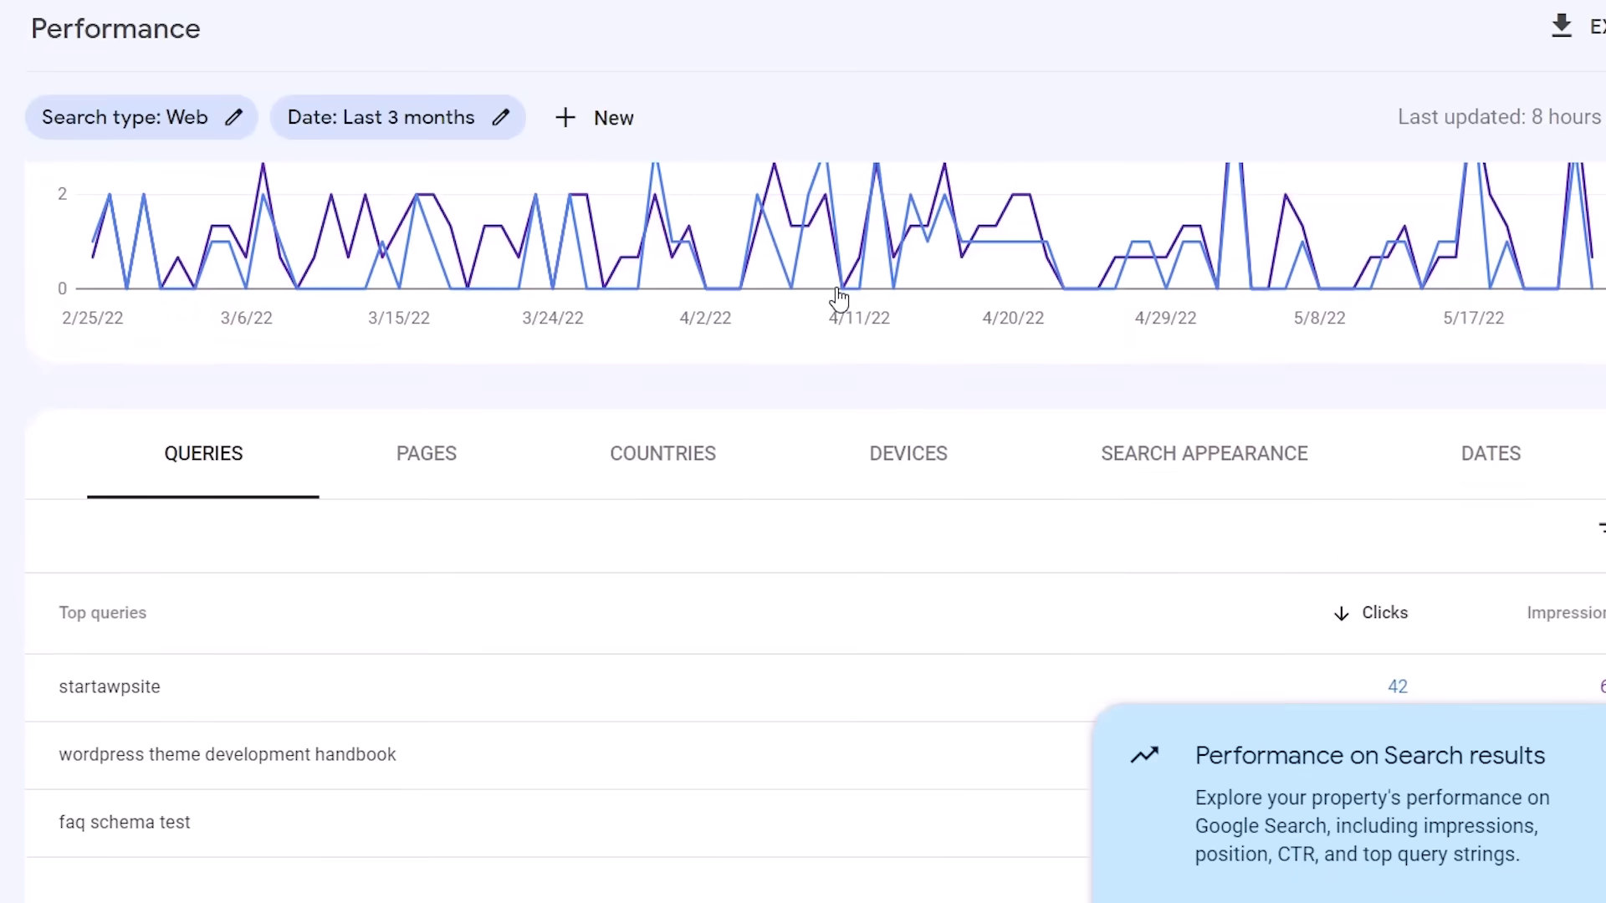